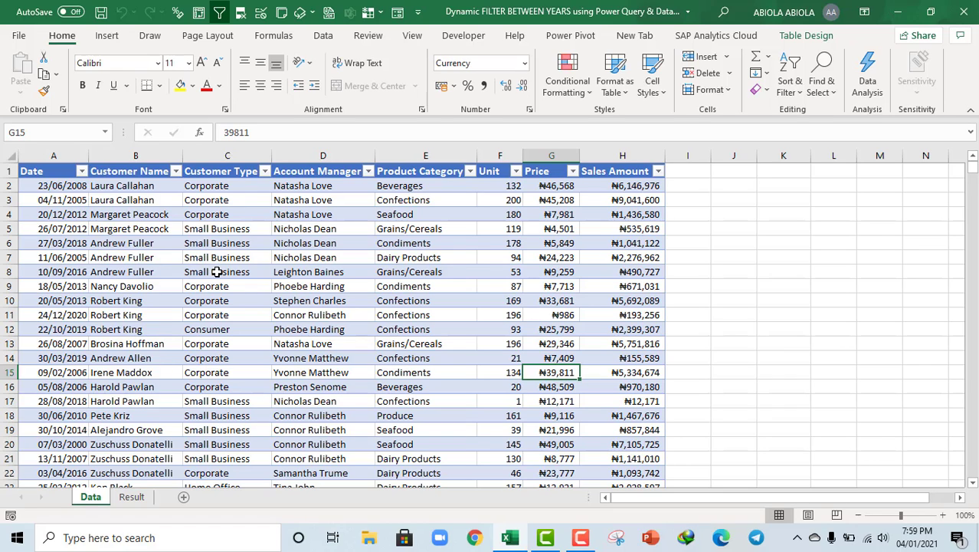
# - Review the transaction rows, Customer Type entries, table design settings and Sales Amount calculation
pyautogui.click(299, 272)
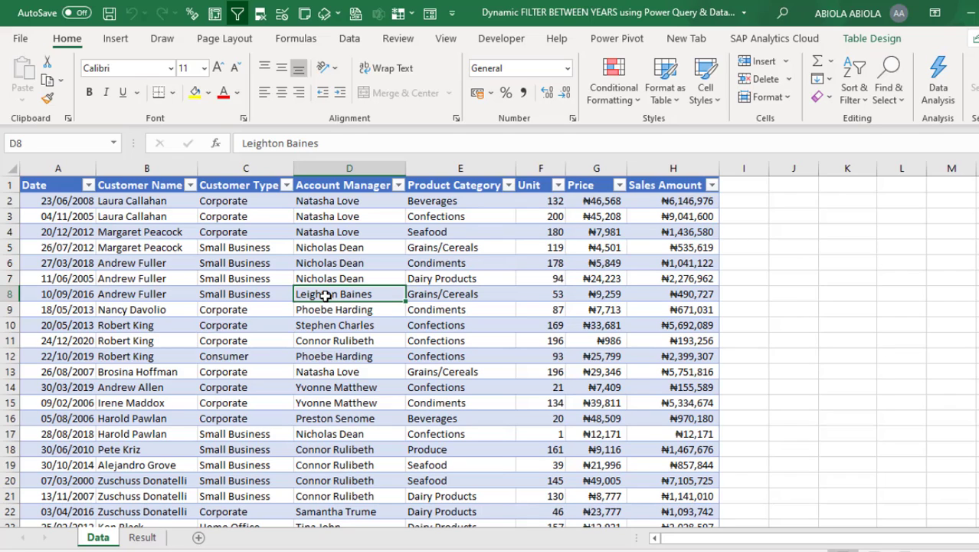
pyautogui.click(267, 281)
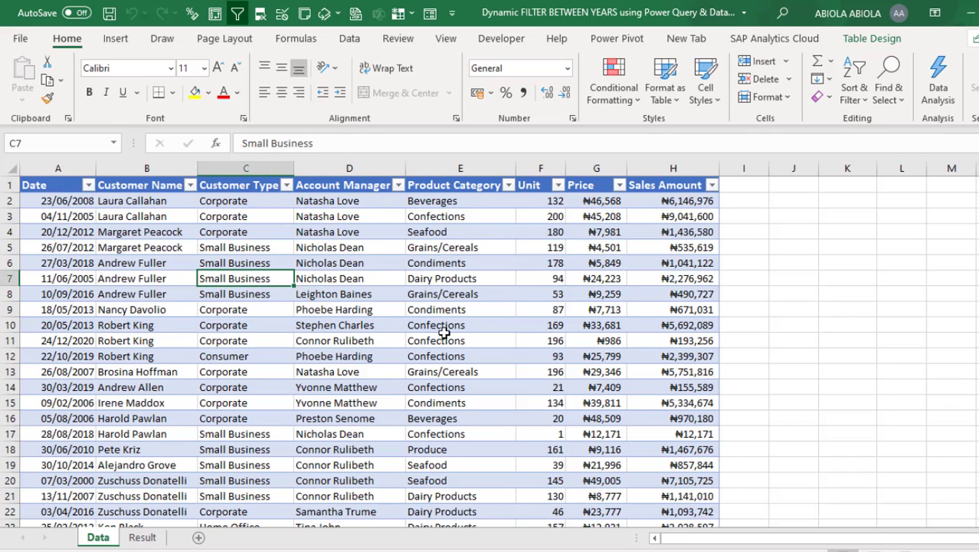
pyautogui.click(870, 43)
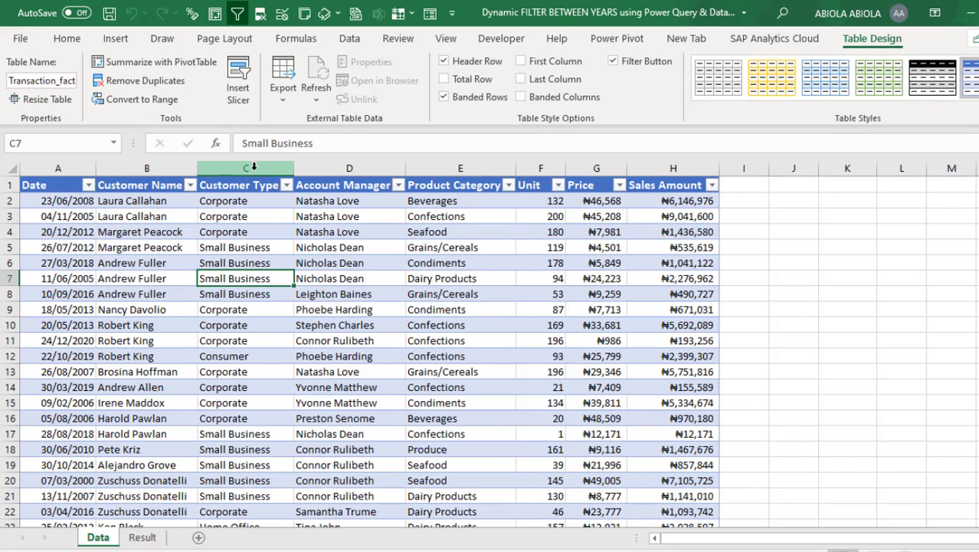
pyautogui.click(674, 265)
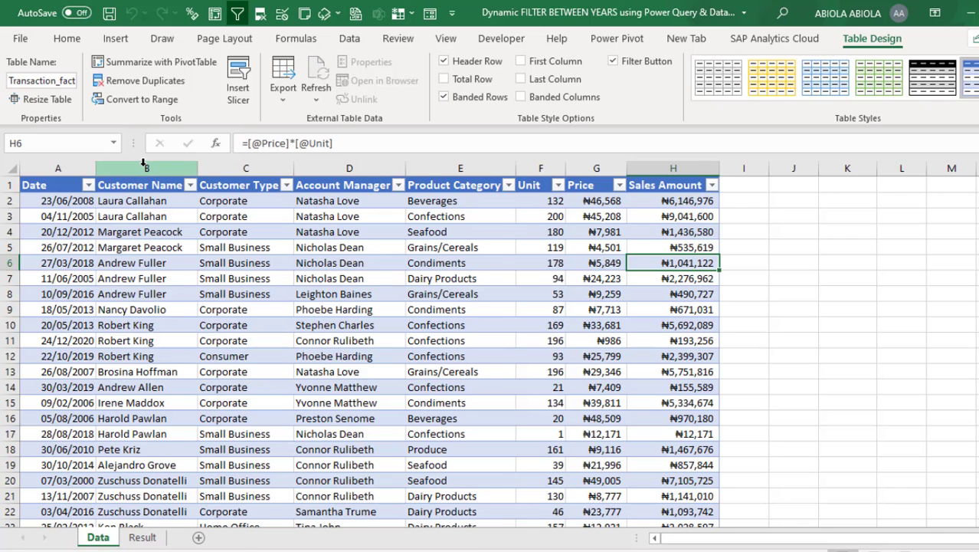
pyautogui.click(143, 167)
pyautogui.hotkey('ctrl', 'shift', '=')
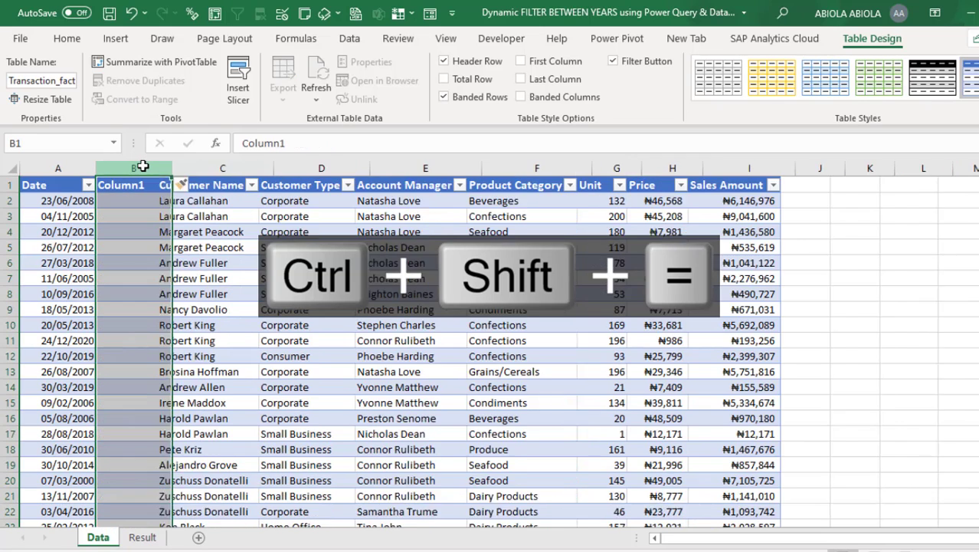
pyautogui.click(148, 190)
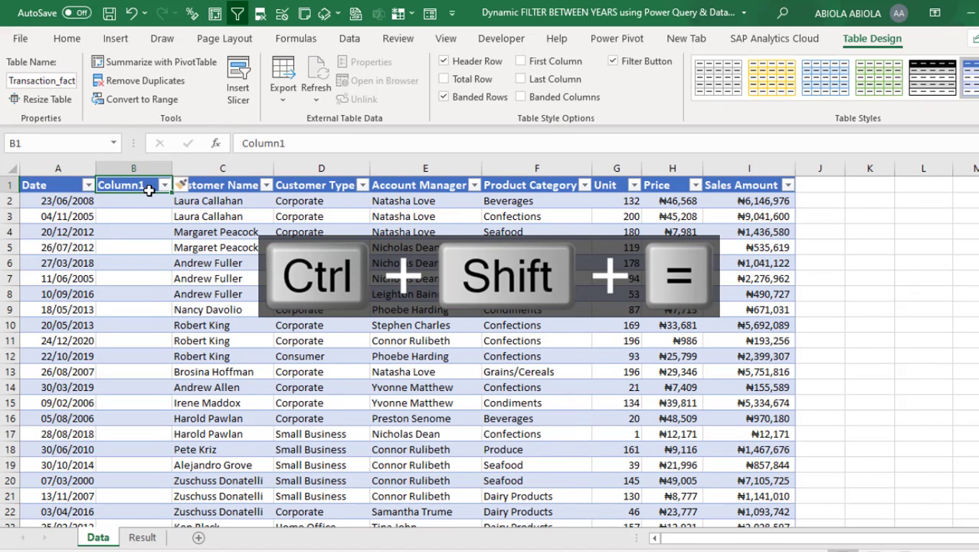
pyautogui.write('Year')
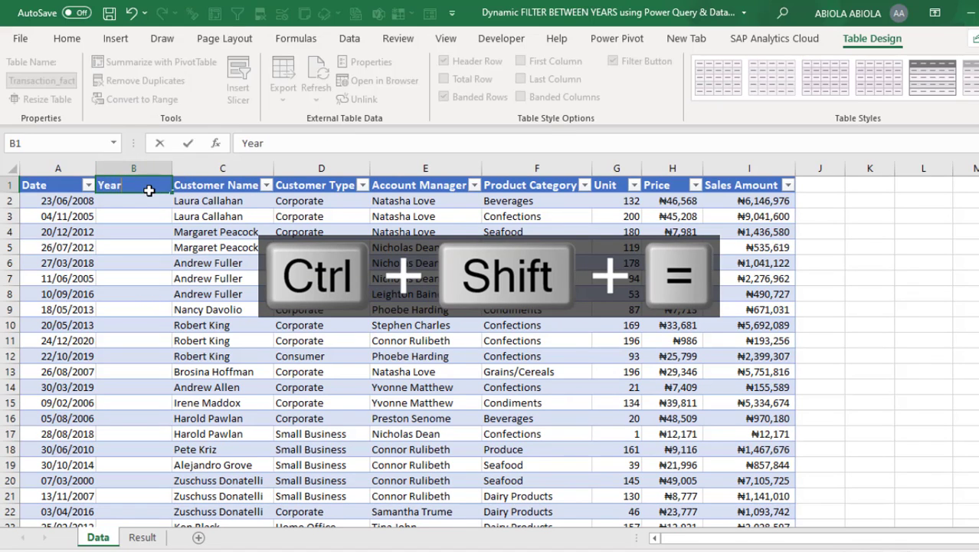
pyautogui.press('Return')
pyautogui.write('=year')
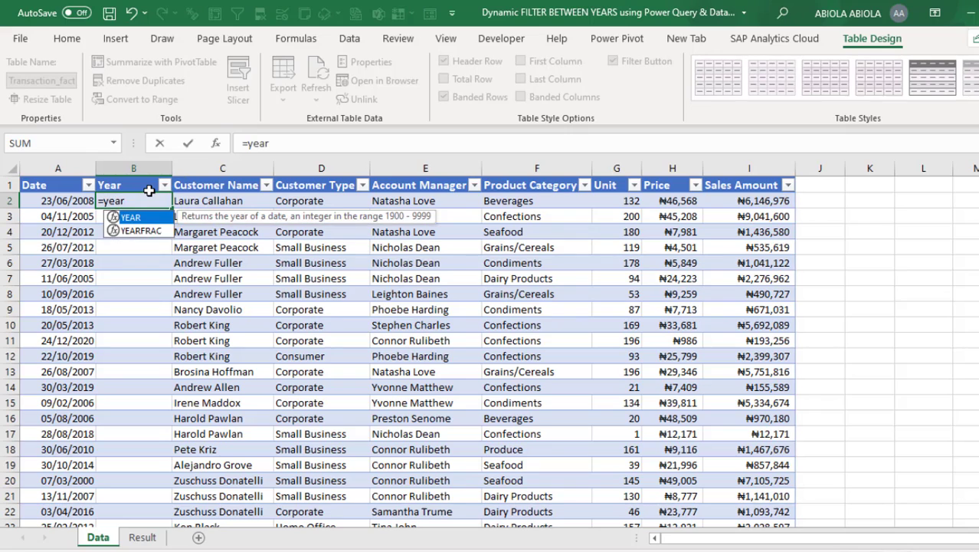
pyautogui.press('Tab')
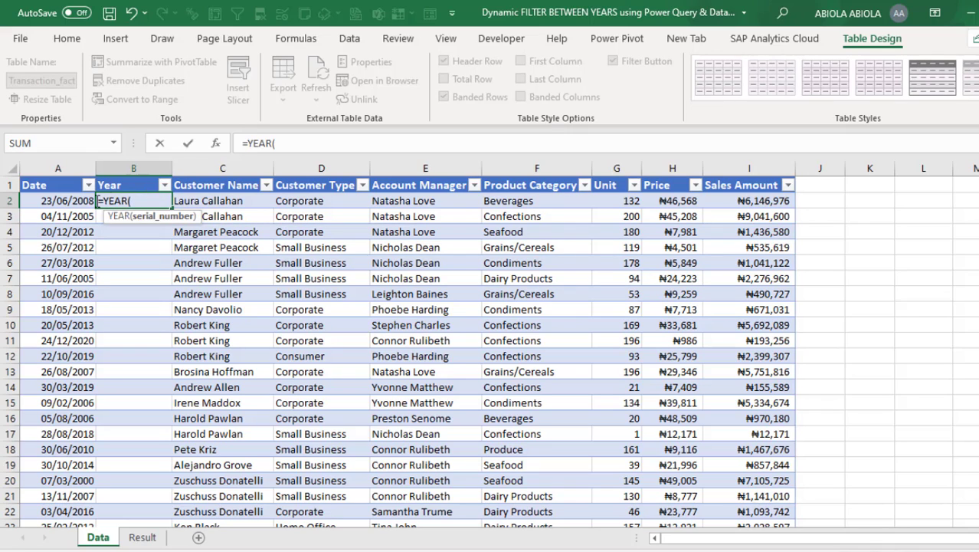
pyautogui.click(77, 201)
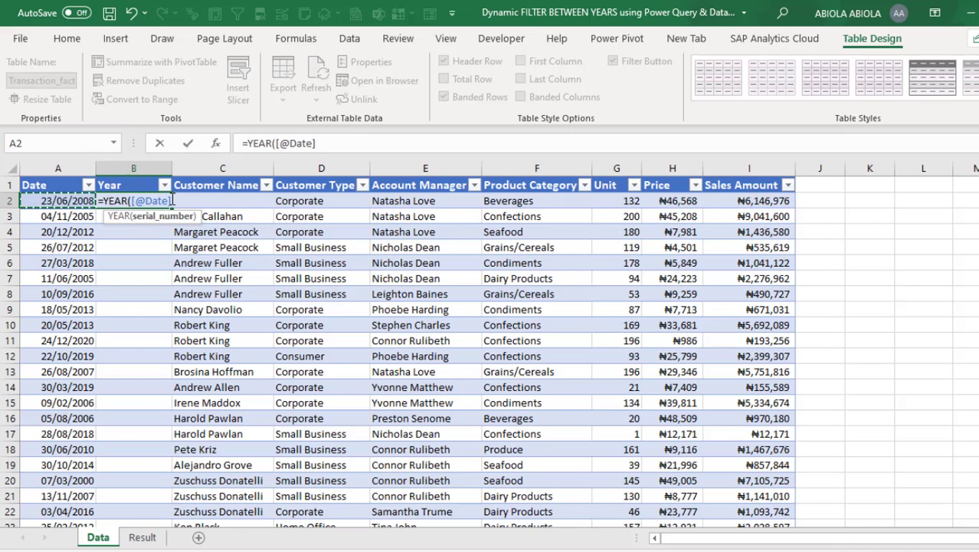
pyautogui.hotkey('ctrl', 'Return')
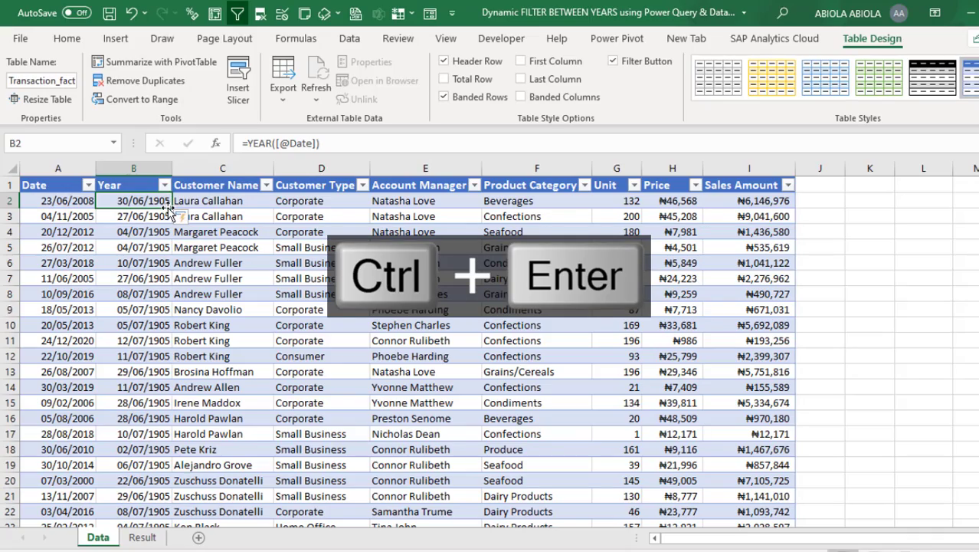
# - Format the whole Year column as General so the years show as plain numbers
pyautogui.hotkey('ctrl', 'shift', 'Down')
pyautogui.hotkey('ctrl', 'BackSpace')
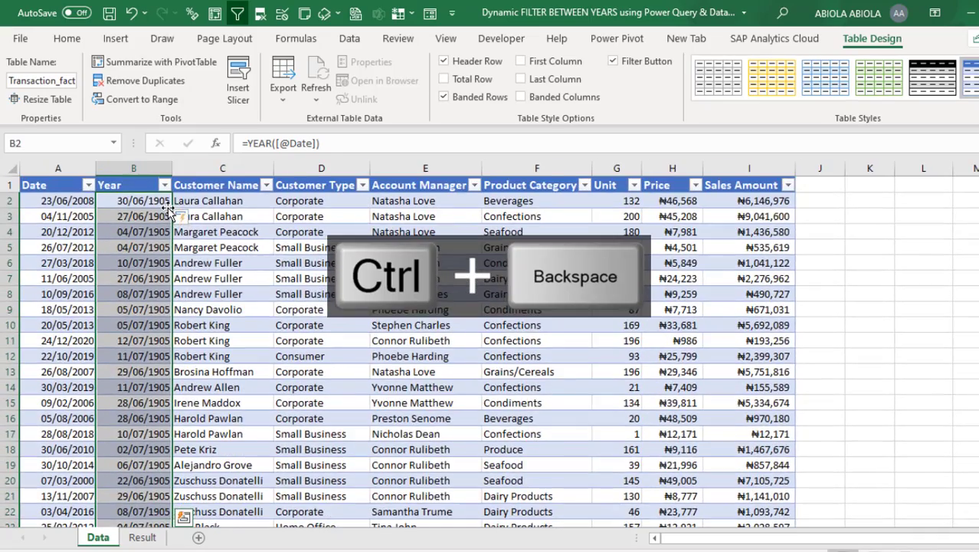
pyautogui.click(66, 40)
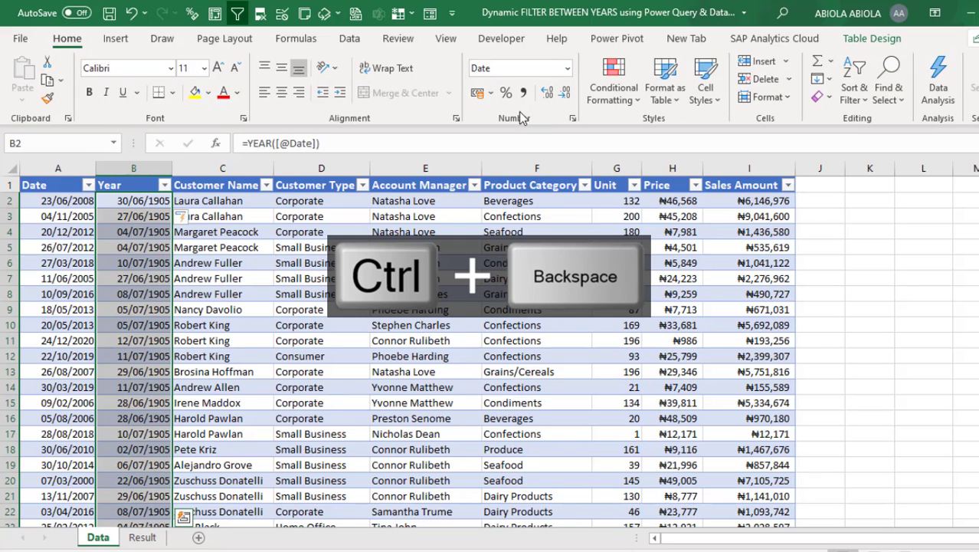
pyautogui.click(506, 71)
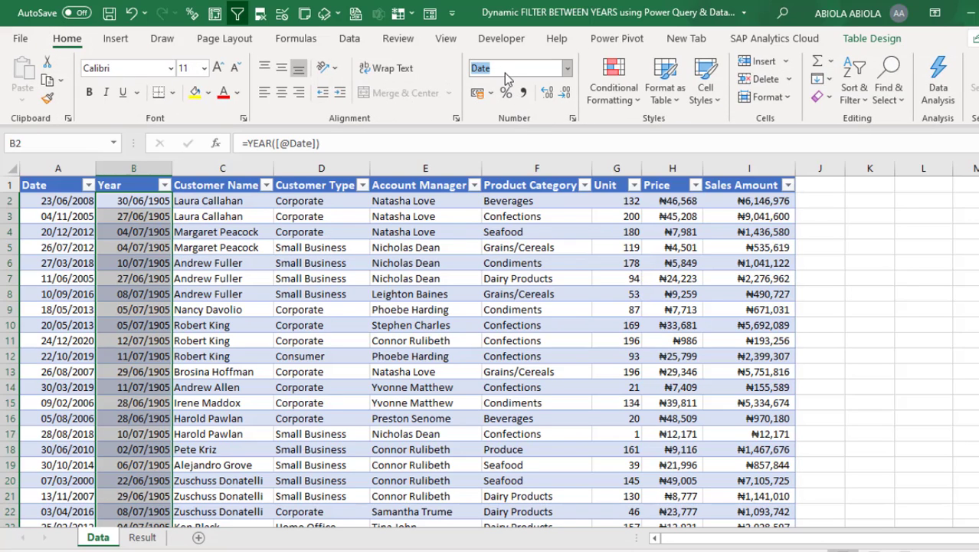
pyautogui.write('General')
pyautogui.press('Return')
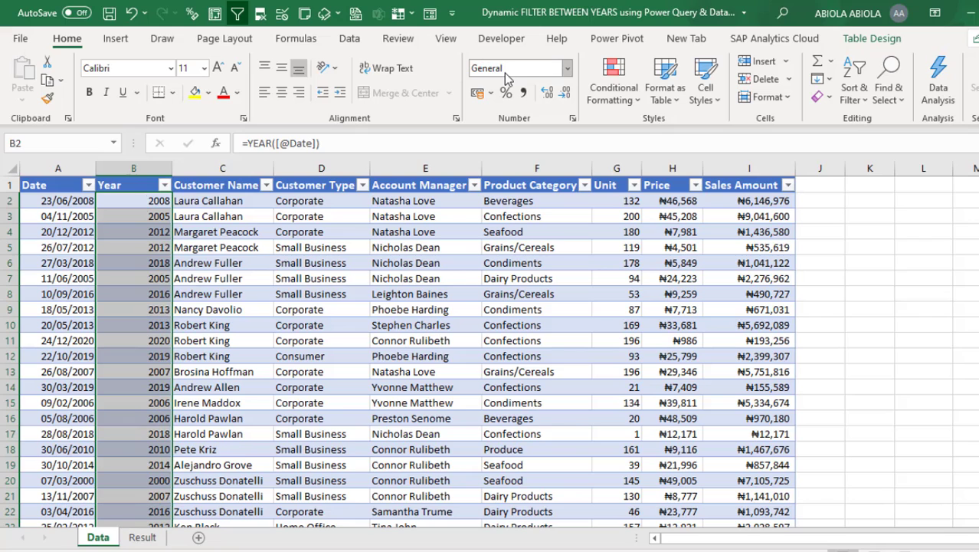
pyautogui.click(147, 216)
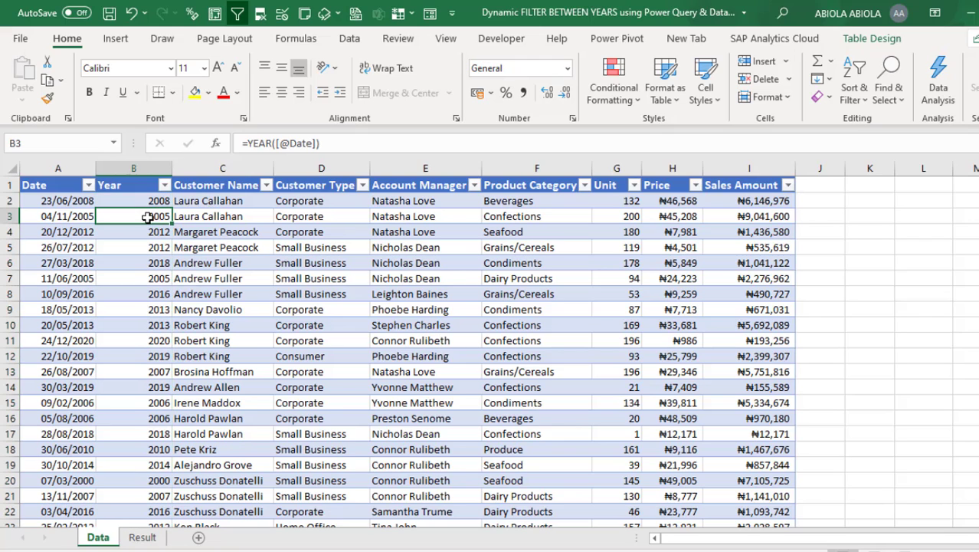
# - On the Result sheet, begin =SORT(UNIQUE( in R2 below the Unique Year header
pyautogui.click(143, 537)
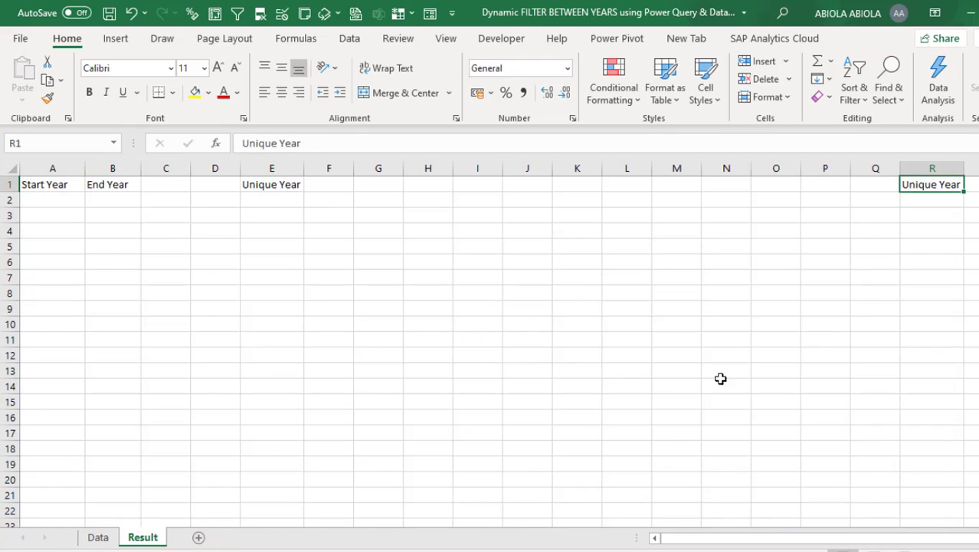
pyautogui.click(104, 537)
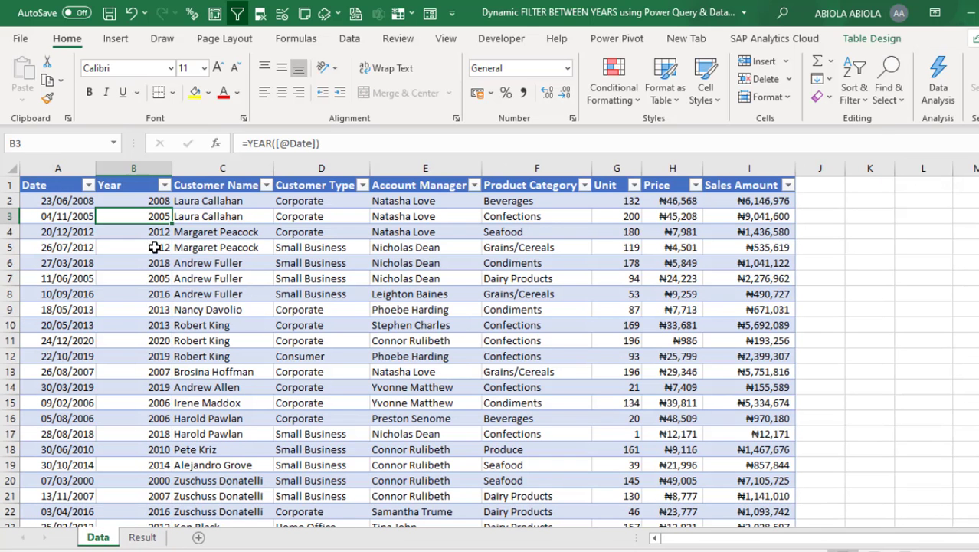
pyautogui.click(143, 537)
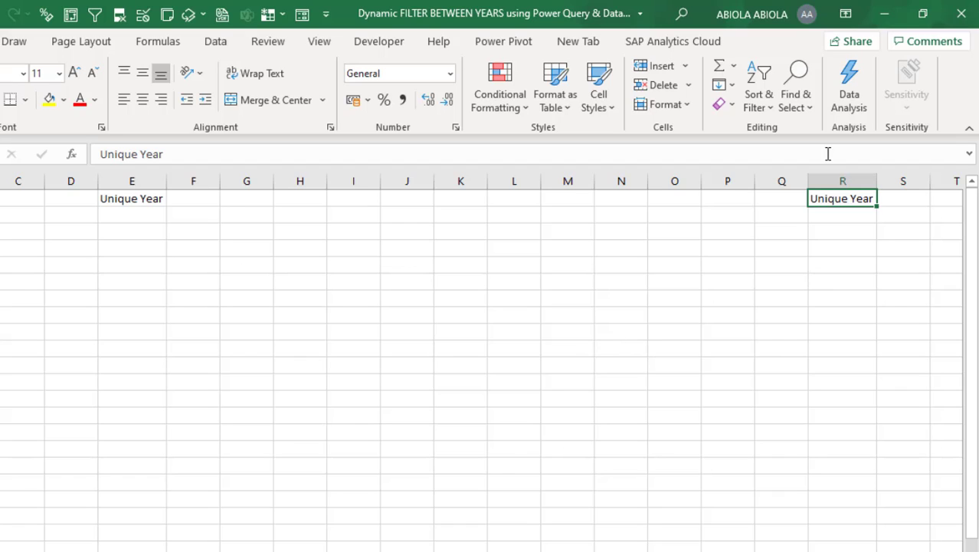
pyautogui.click(832, 215)
pyautogui.write('=sort')
pyautogui.press('Tab')
pyautogui.write('y')
pyautogui.press('BackSpace')
pyautogui.write('uniq')
pyautogui.press('Tab')
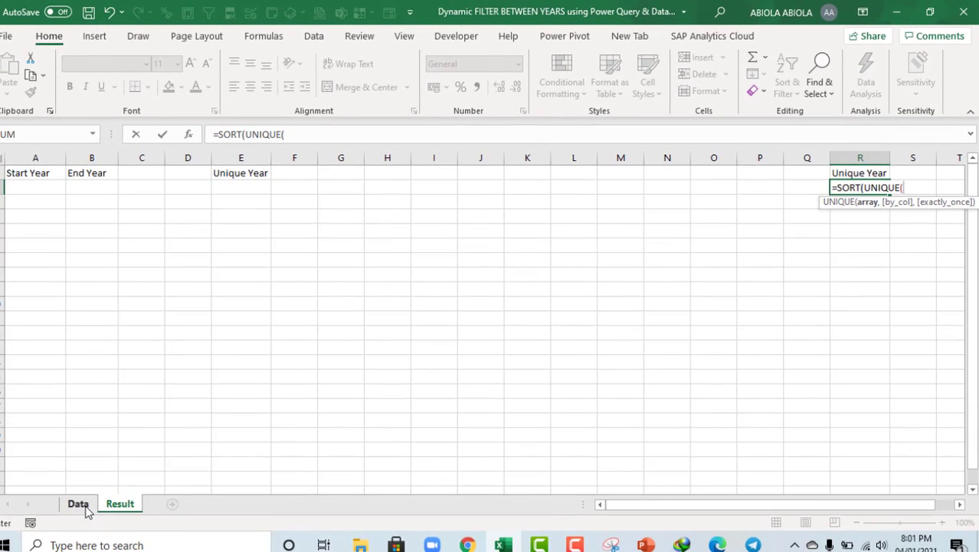
# - Point the formula at Transaction_facttbl[Year], commit it, and delete the stray E1 label
pyautogui.click(79, 505)
pyautogui.click(124, 166)
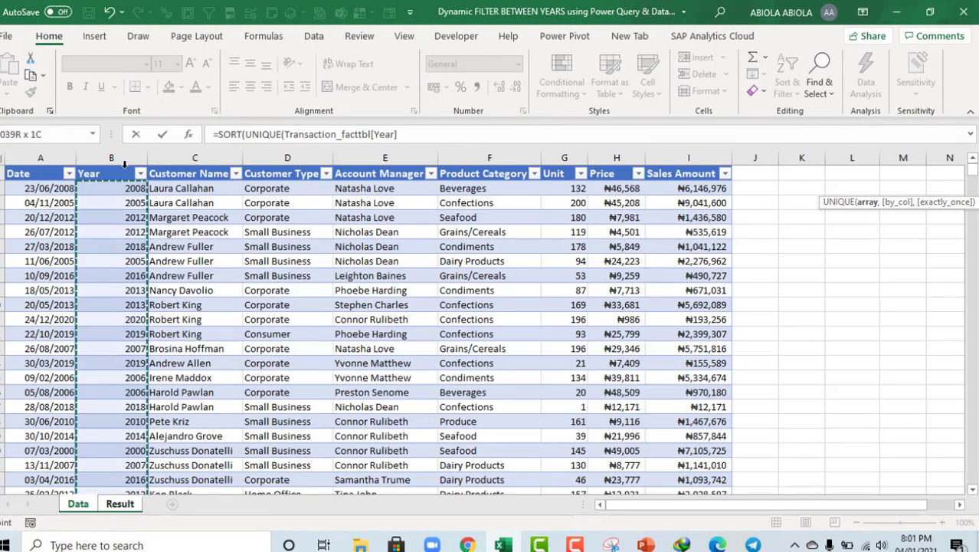
pyautogui.write(')')
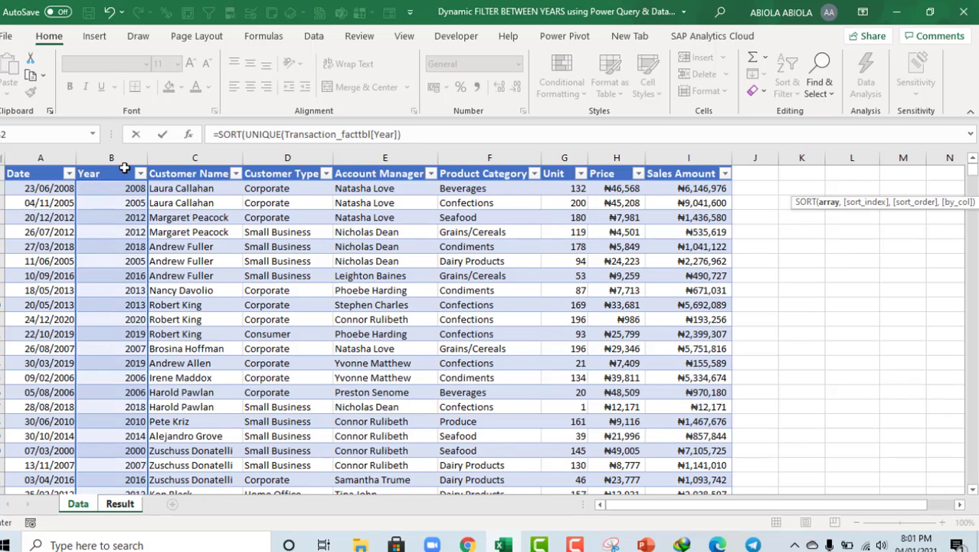
pyautogui.write(')')
pyautogui.hotkey('ctrl', 'Return')
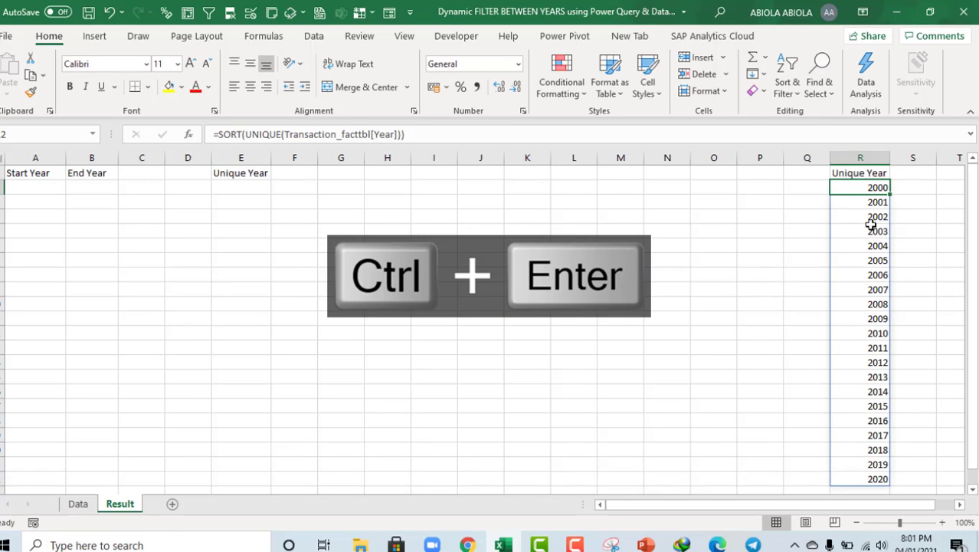
pyautogui.click(243, 170)
pyautogui.press('Delete')
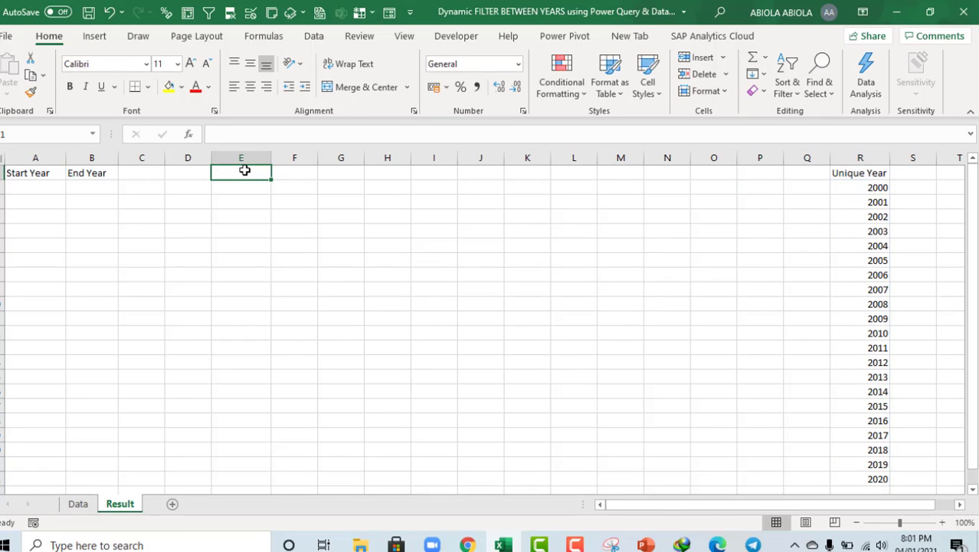
# - Give the Start Year cell a List data validation sourced from the Unique Year values =$R$2:$R$22
pyautogui.click(26, 182)
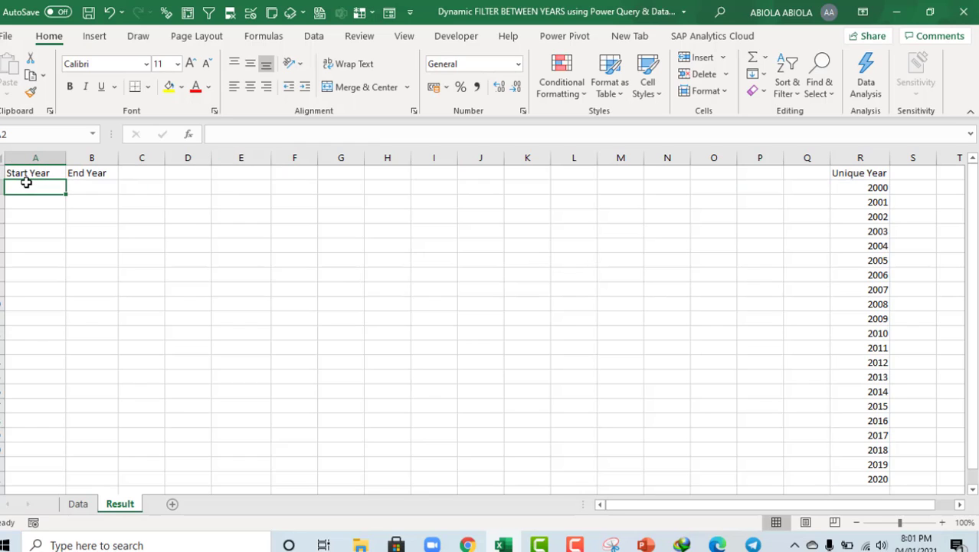
pyautogui.click(100, 190)
pyautogui.click(28, 185)
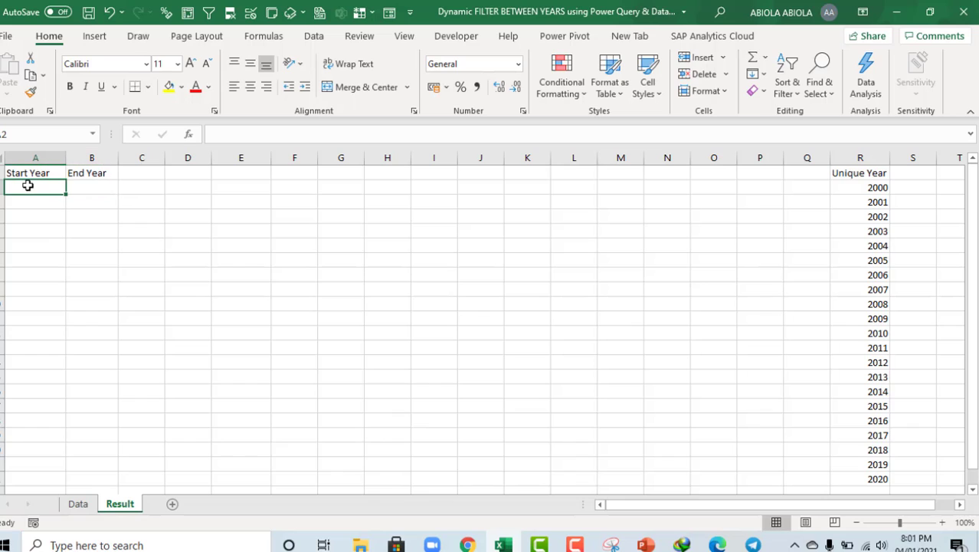
pyautogui.click(98, 192)
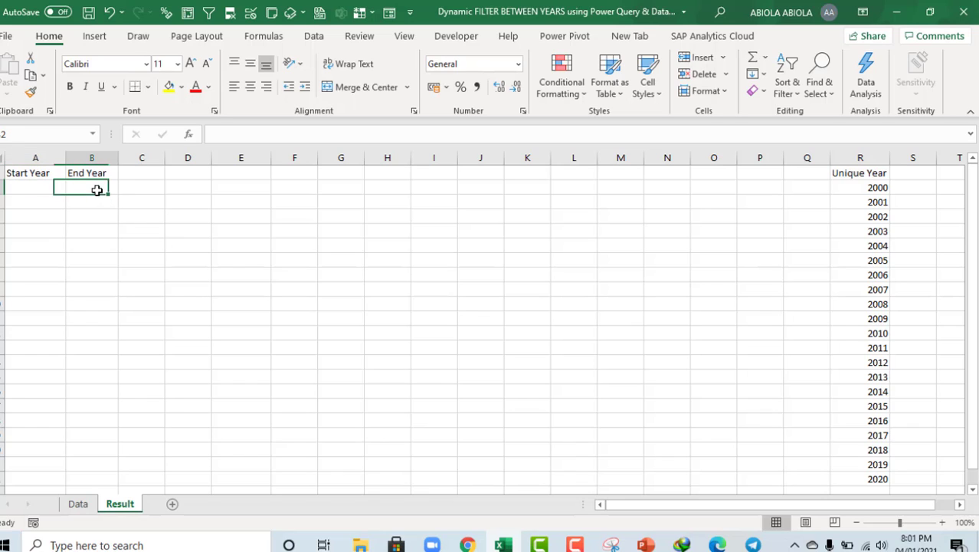
pyautogui.click(47, 183)
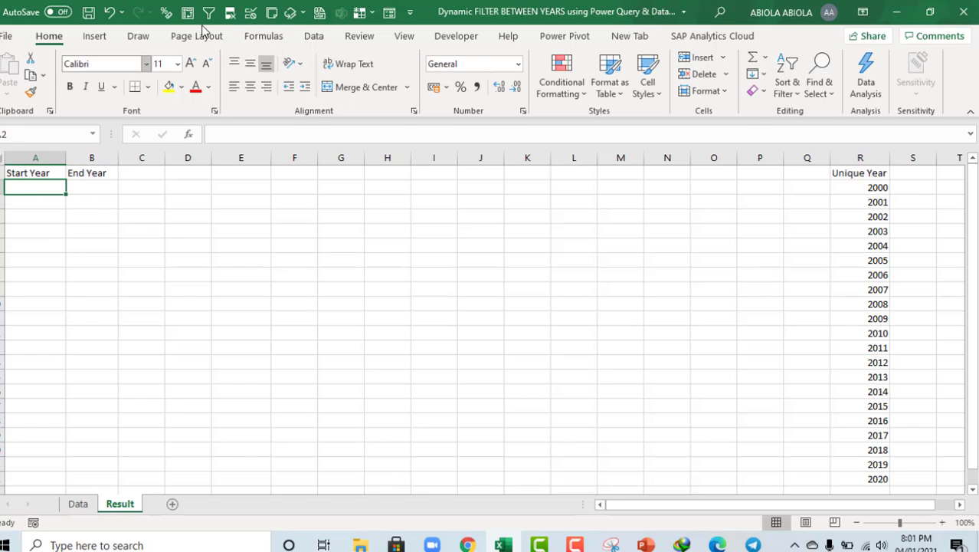
pyautogui.click(313, 39)
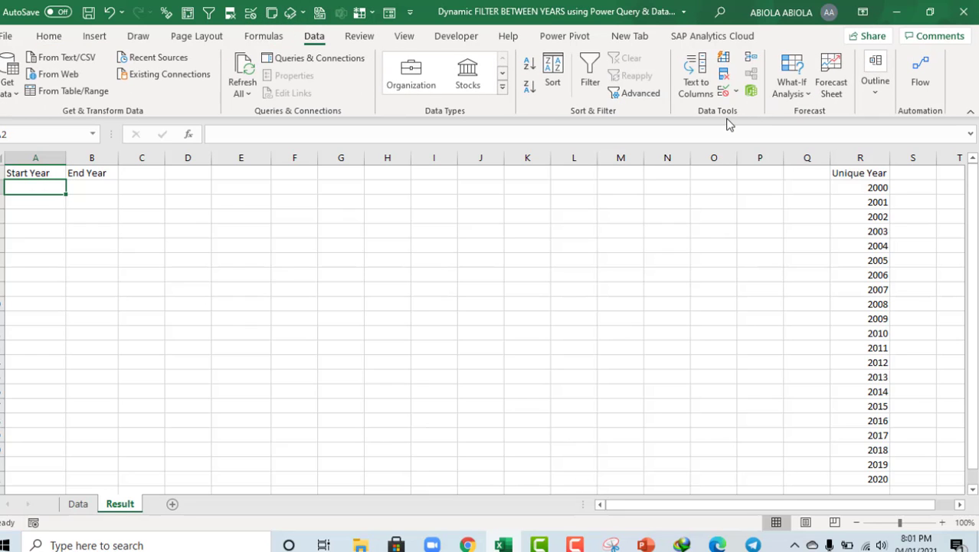
pyautogui.click(723, 92)
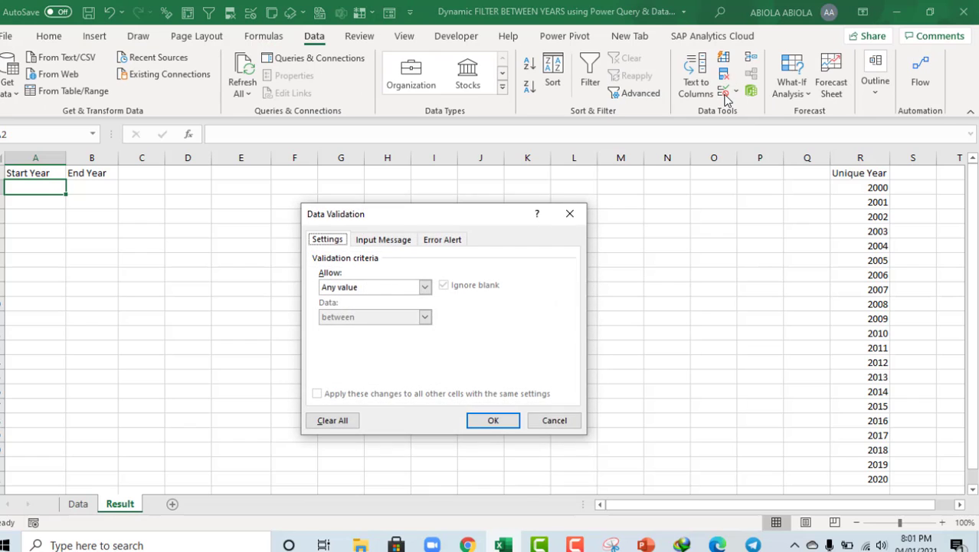
pyautogui.click(337, 287)
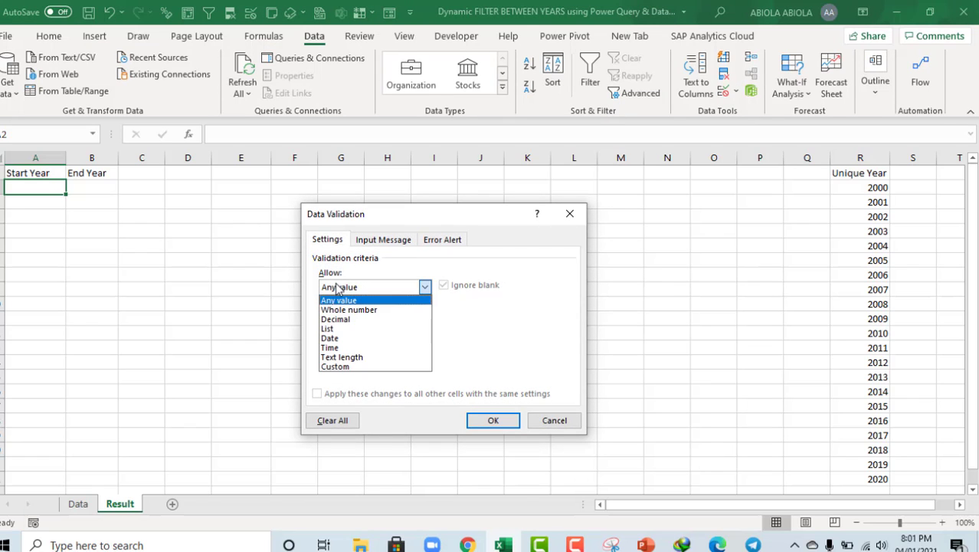
pyautogui.click(334, 329)
pyautogui.click(347, 346)
pyautogui.click(868, 184)
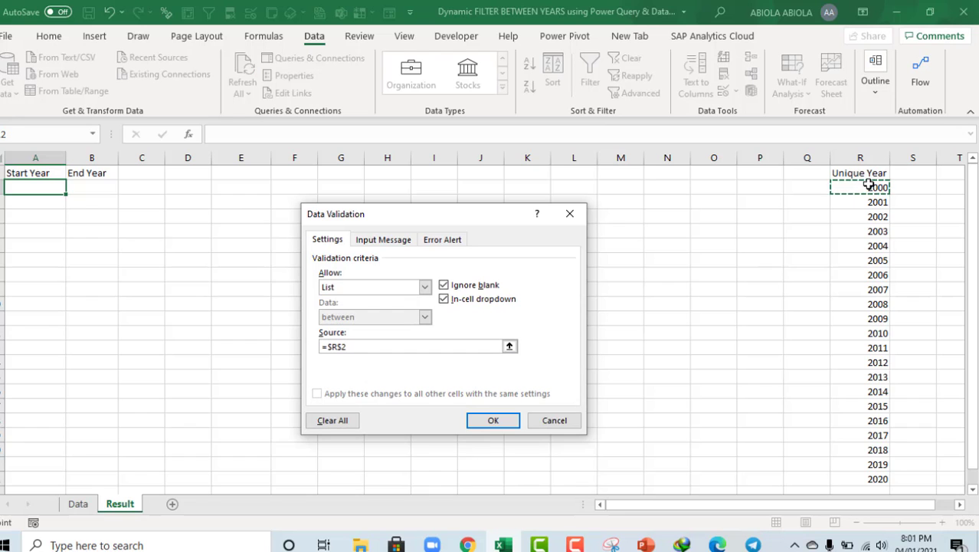
pyautogui.hotkey('ctrl', 'shift', 'Down')
pyautogui.press('Return')
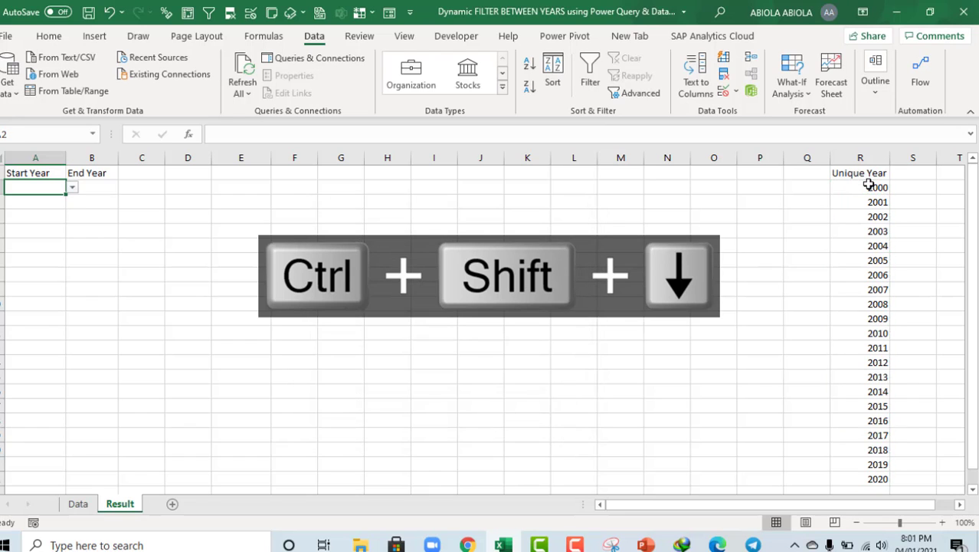
# - Set Start Year to 2006, copy the dropdown to End Year, and set it to 2007
pyautogui.hotkey('alt', 'Down')
pyautogui.press('Down')
pyautogui.press('Down')
pyautogui.press('Down')
pyautogui.press('Down')
pyautogui.press('Down')
pyautogui.press('Down')
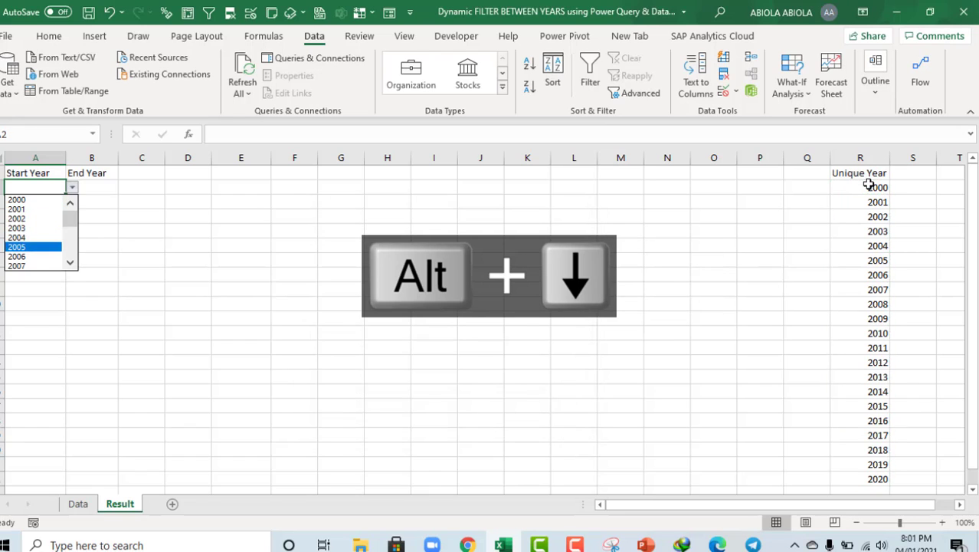
pyautogui.press('Return')
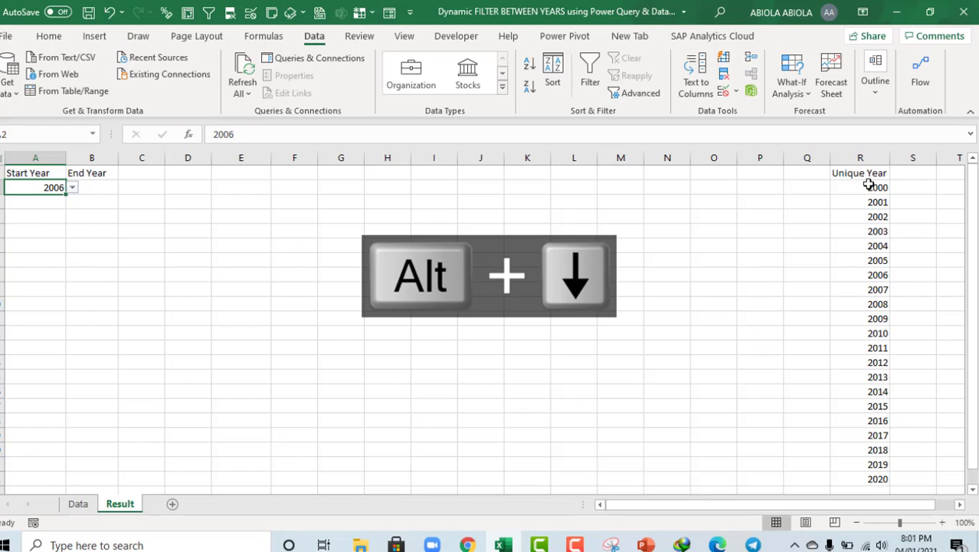
pyautogui.hotkey('ctrl', 'c')
pyautogui.press('Right')
pyautogui.hotkey('ctrl', 'v')
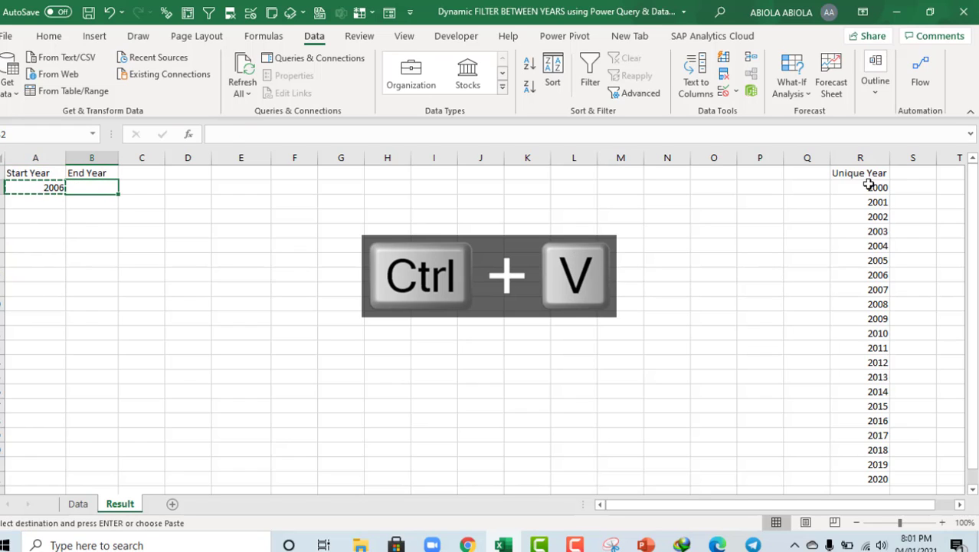
pyautogui.hotkey('alt', 'Down')
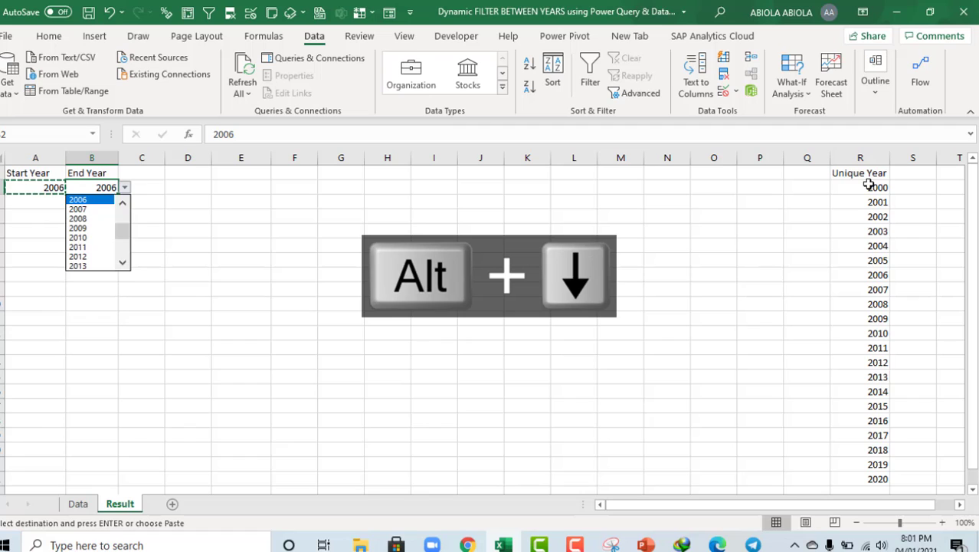
pyautogui.press('Down')
pyautogui.press('Return')
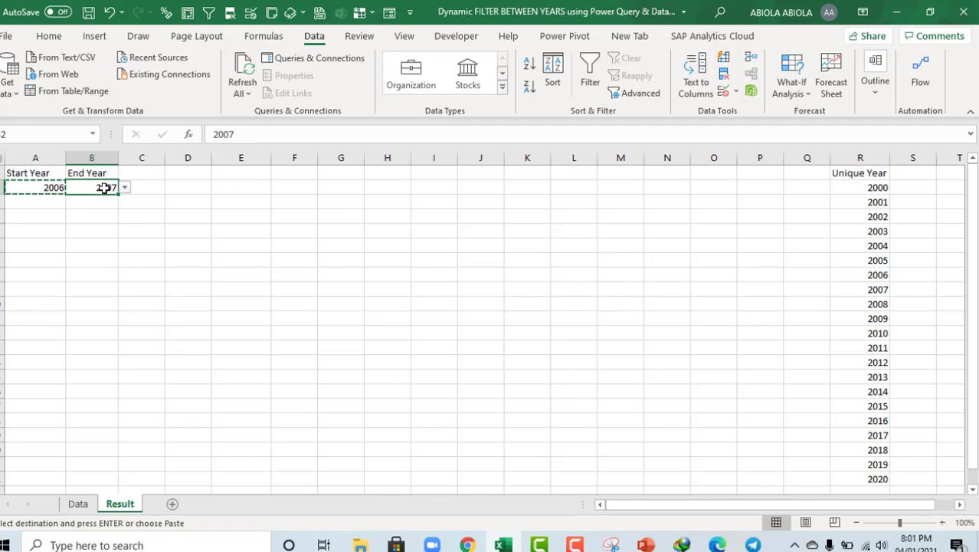
pyautogui.click(40, 188)
pyautogui.press('Escape')
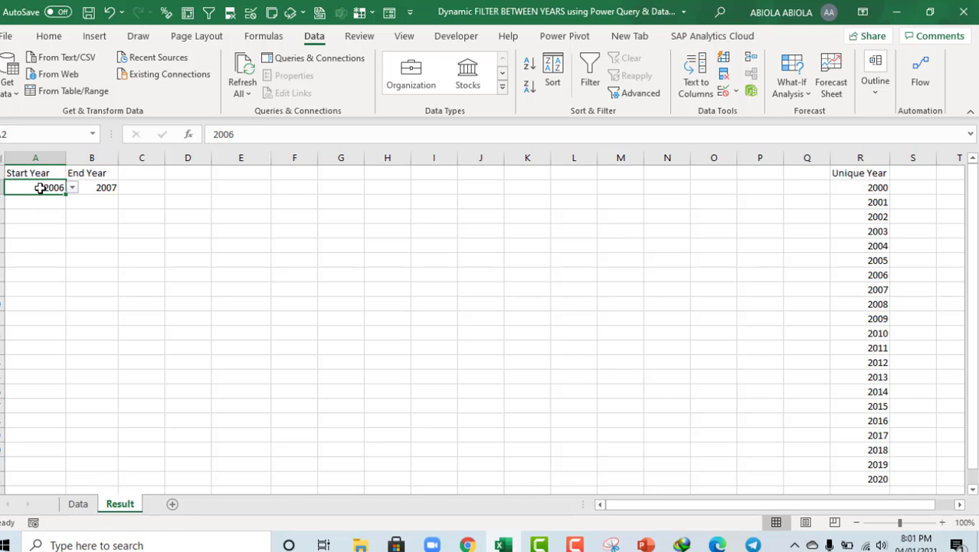
# - From the Data sheet, send the transactions table to Power Query with Get Data from Table/Range
pyautogui.click(79, 504)
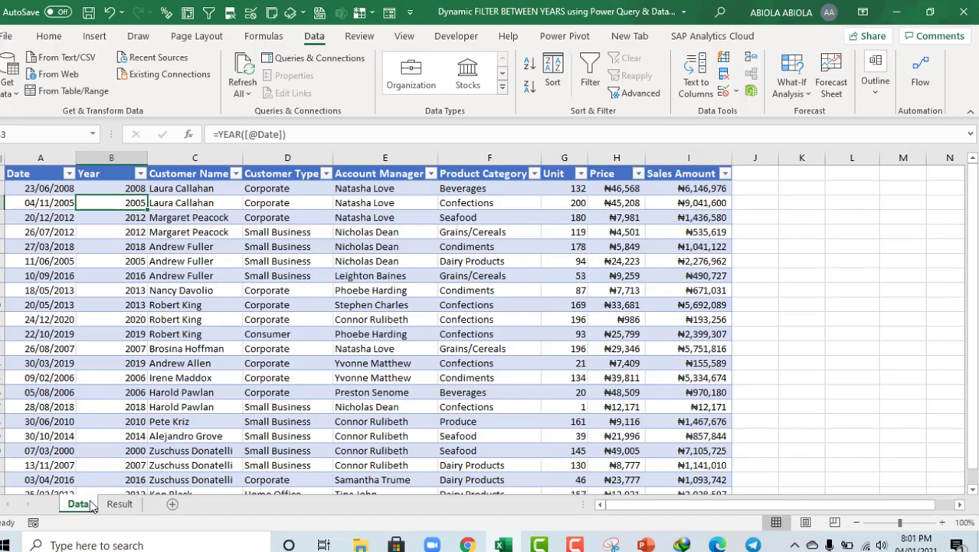
pyautogui.click(265, 306)
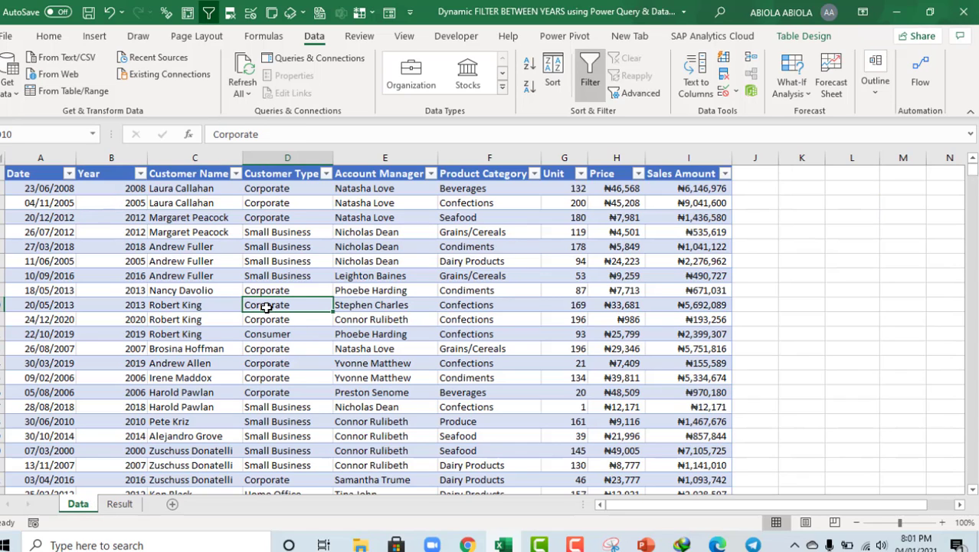
pyautogui.rightClick(306, 260)
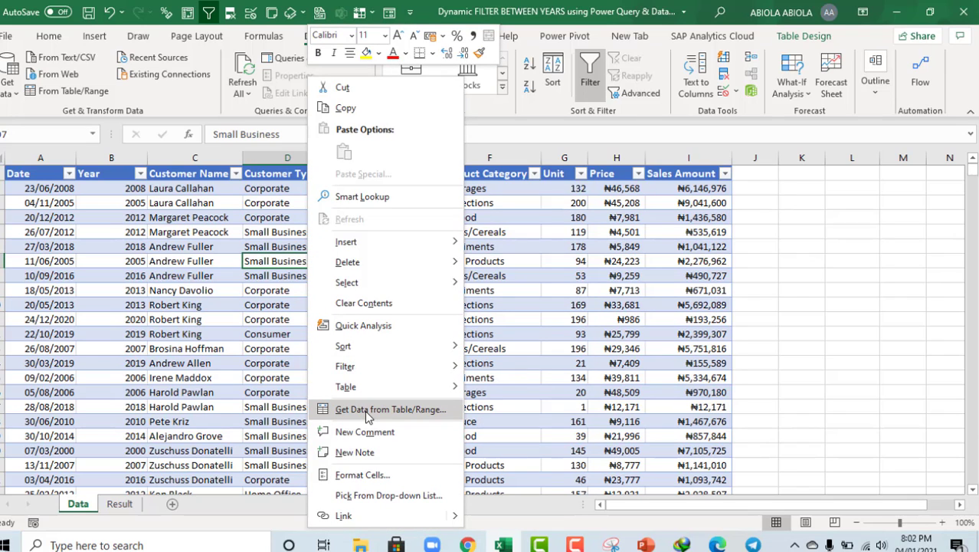
pyautogui.click(366, 413)
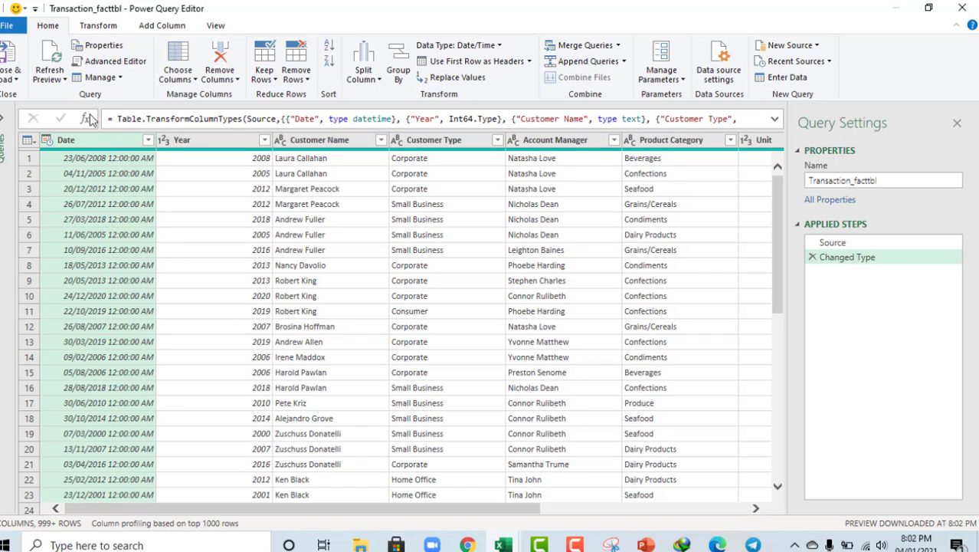
# - Change the Date column's type to Date, replacing the current date/time conversion step
pyautogui.click(43, 144)
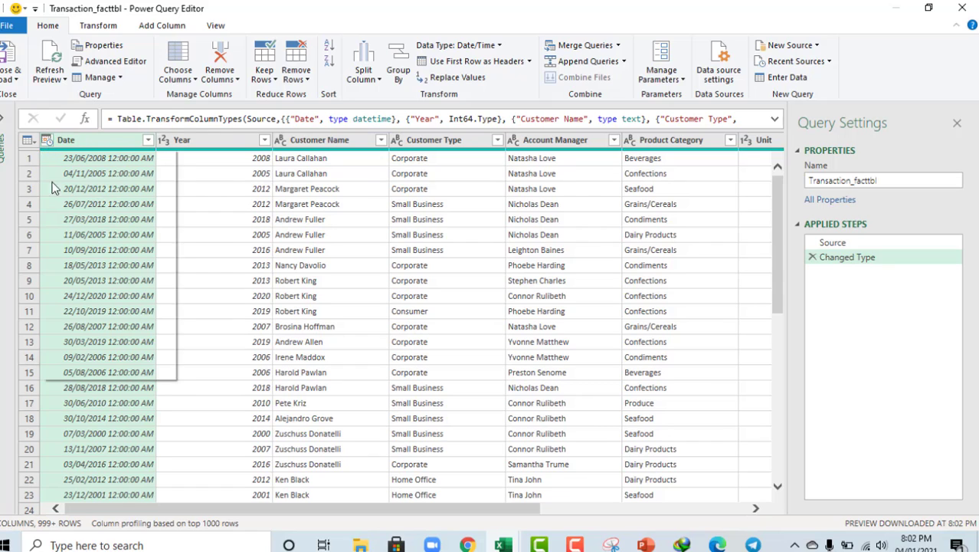
pyautogui.click(92, 140)
pyautogui.rightClick(92, 137)
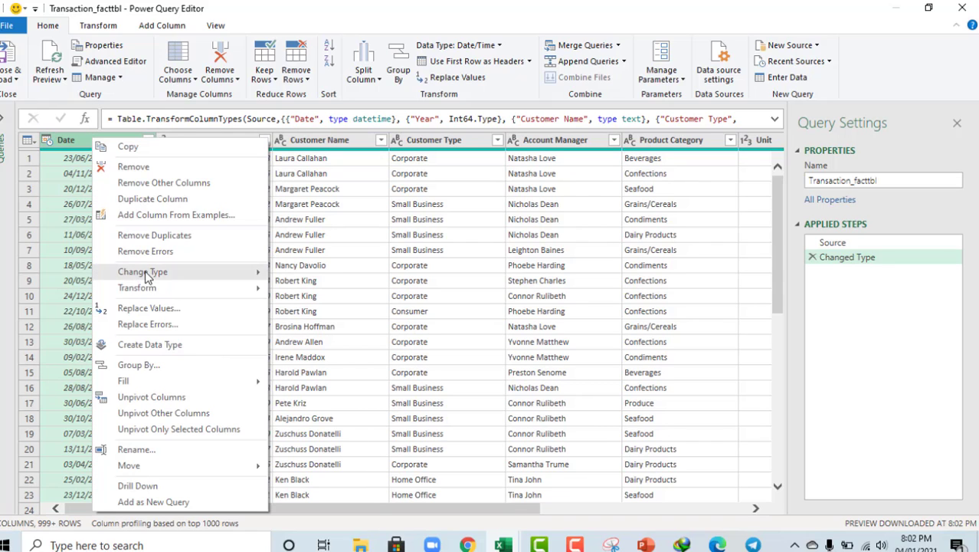
pyautogui.moveTo(148, 275)
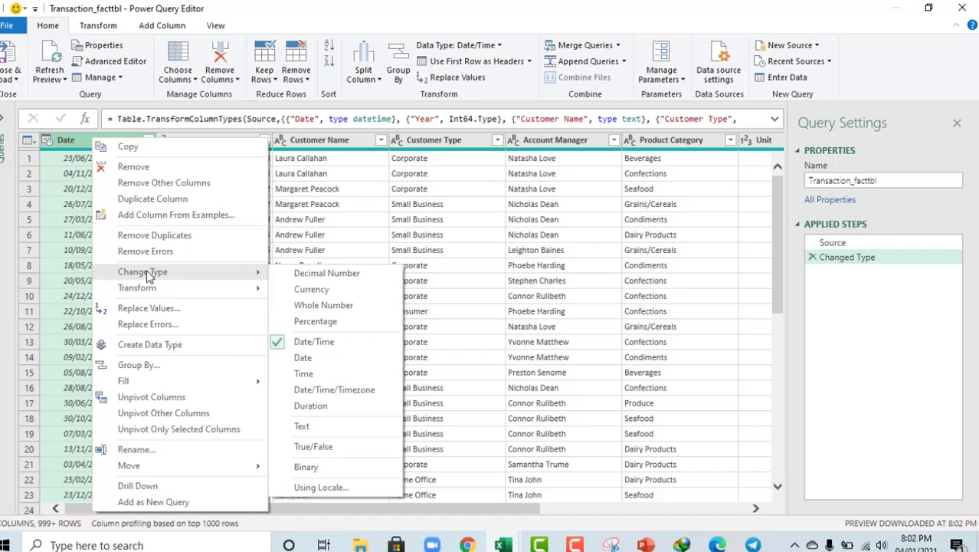
pyautogui.click(322, 362)
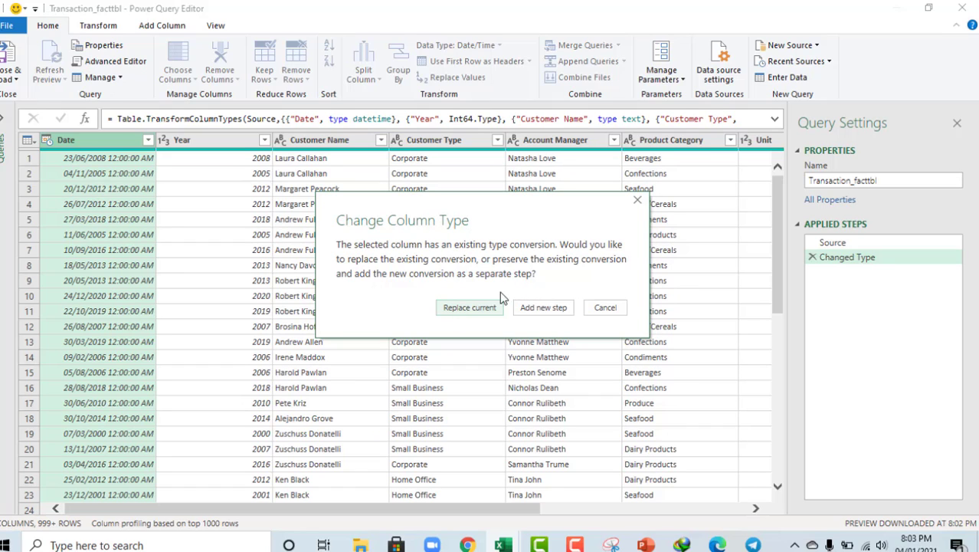
pyautogui.click(474, 310)
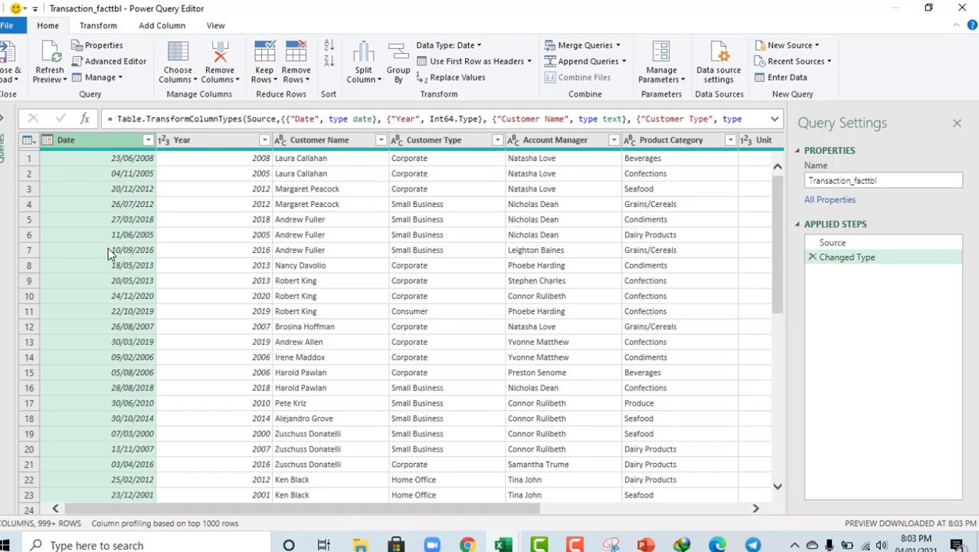
# - Use Close & Load To with Only Create Connection so Transaction_facttbl loads no worksheet table
pyautogui.click(10, 80)
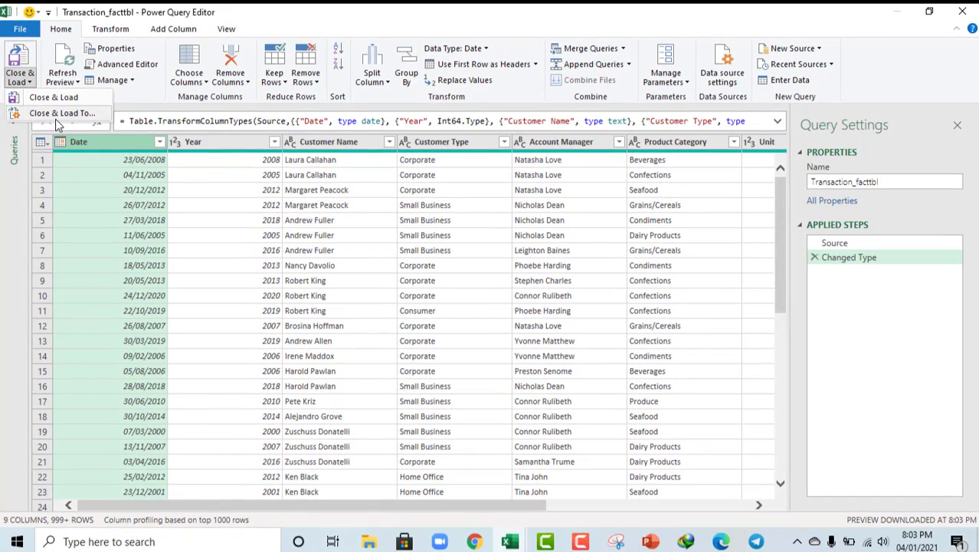
pyautogui.click(55, 115)
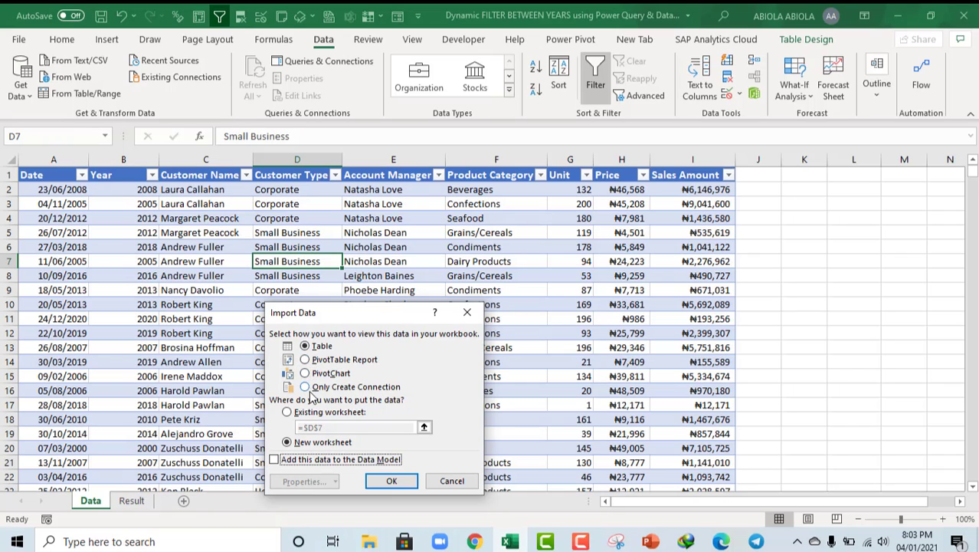
pyautogui.click(306, 387)
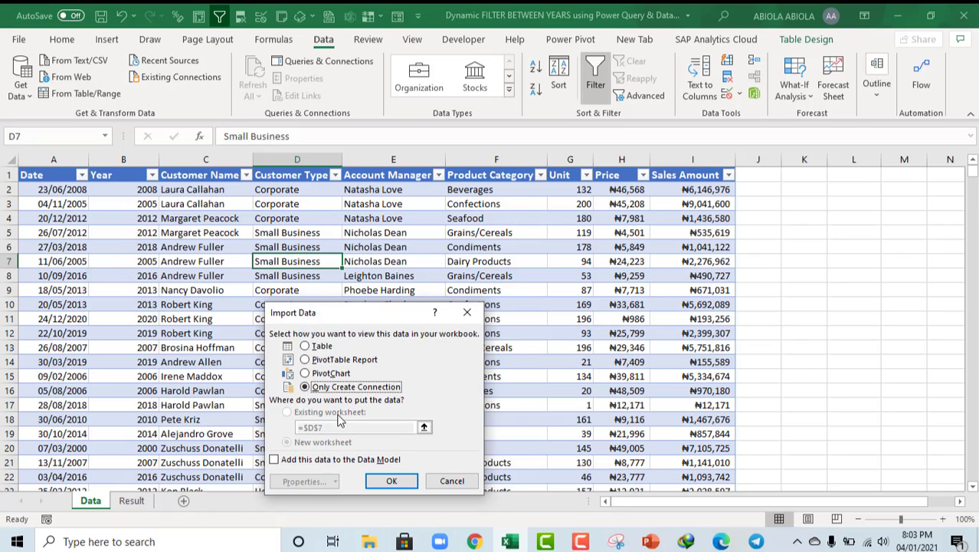
pyautogui.click(390, 480)
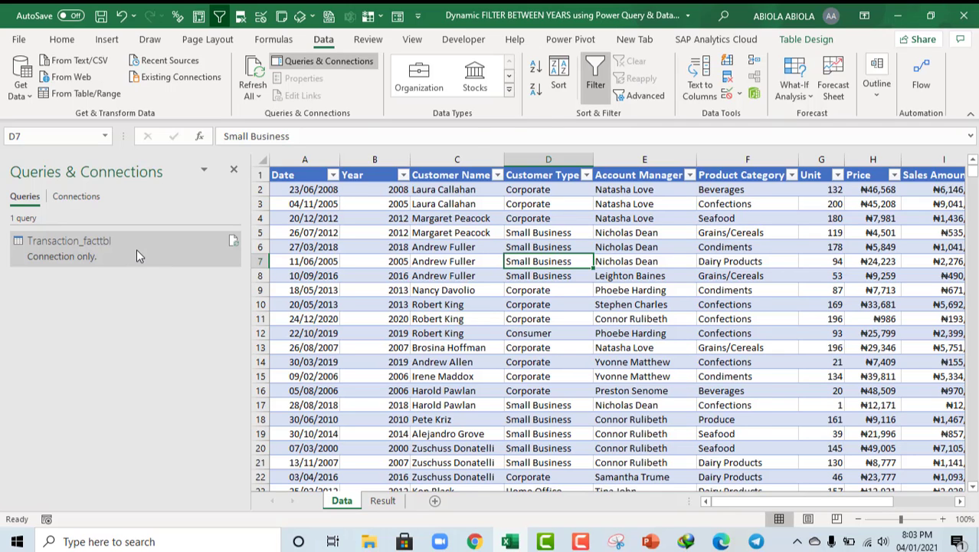
# - On the Result sheet, send the A1:B2 Start Year/End Year range, with headers, to Power Query
pyautogui.click(384, 500)
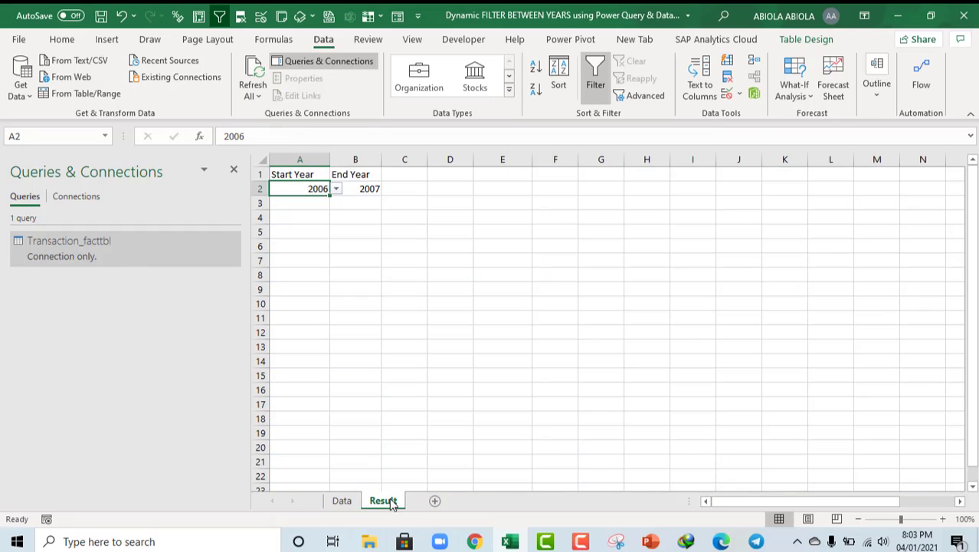
pyautogui.click(367, 176)
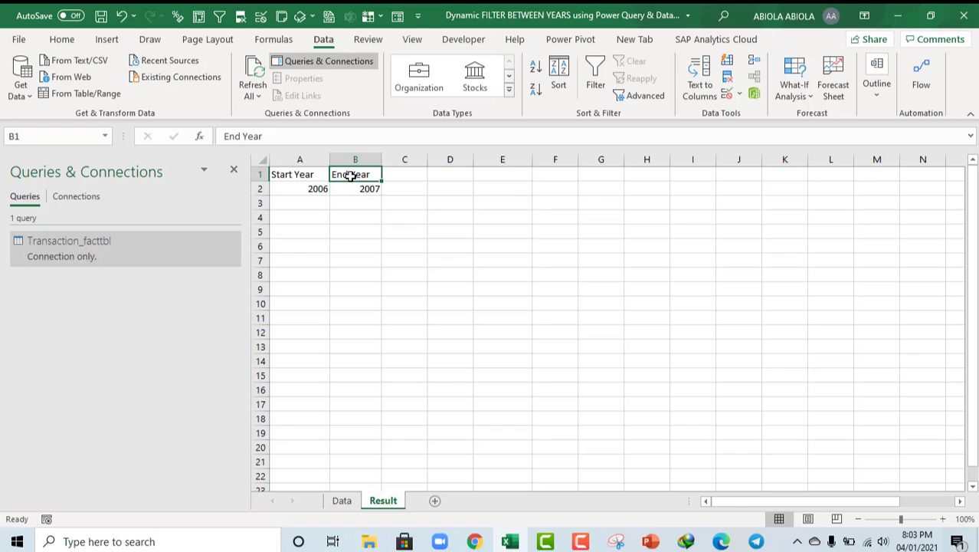
pyautogui.rightClick(350, 175)
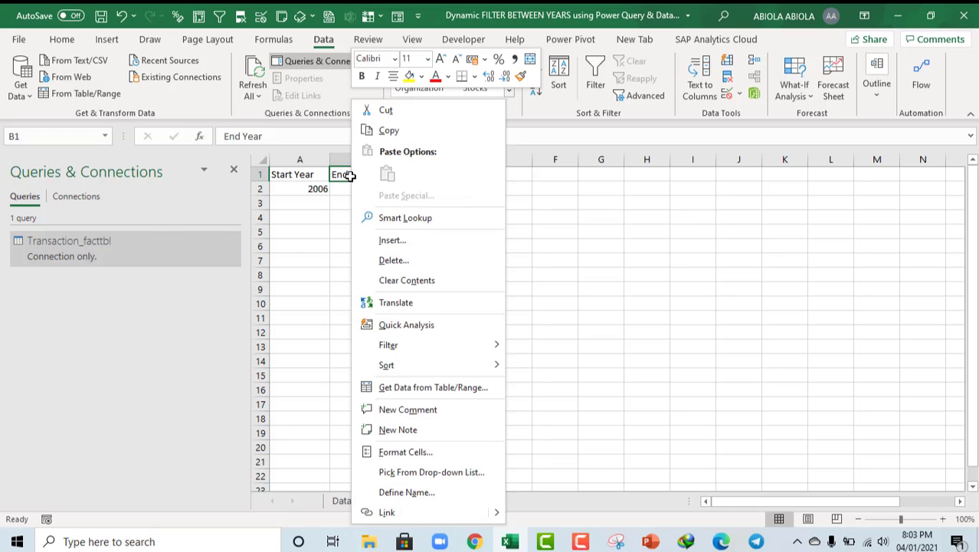
pyautogui.click(415, 389)
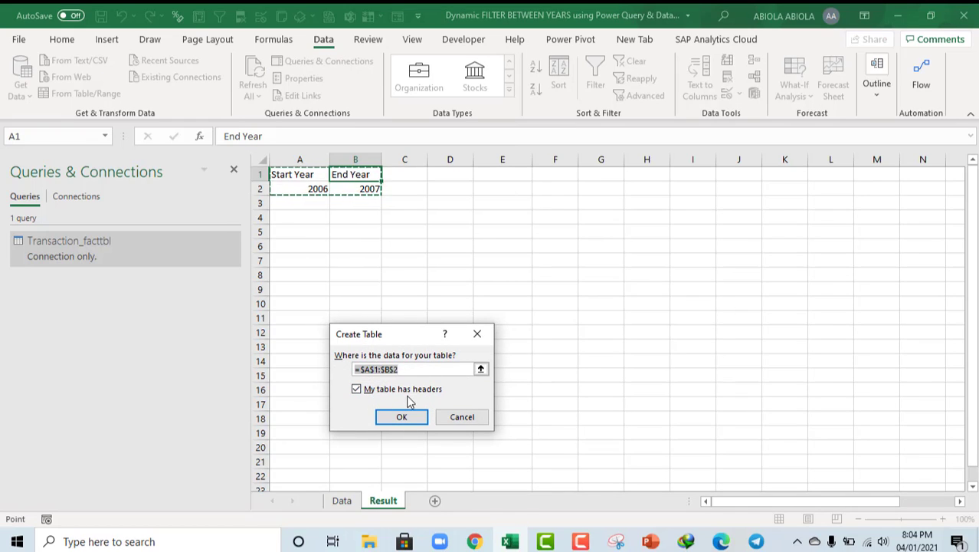
pyautogui.click(406, 420)
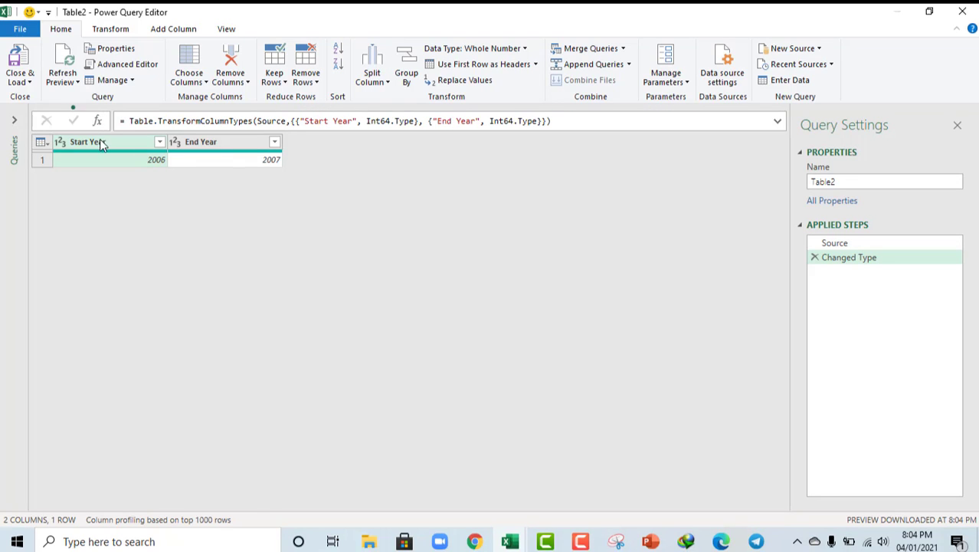
# - Add a custom column and name it Year Column
pyautogui.click(171, 28)
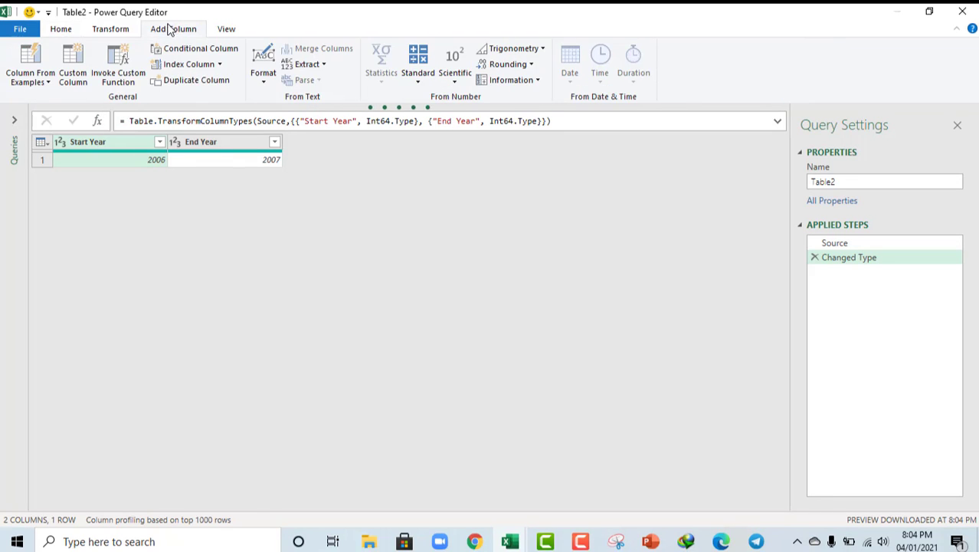
pyautogui.click(73, 67)
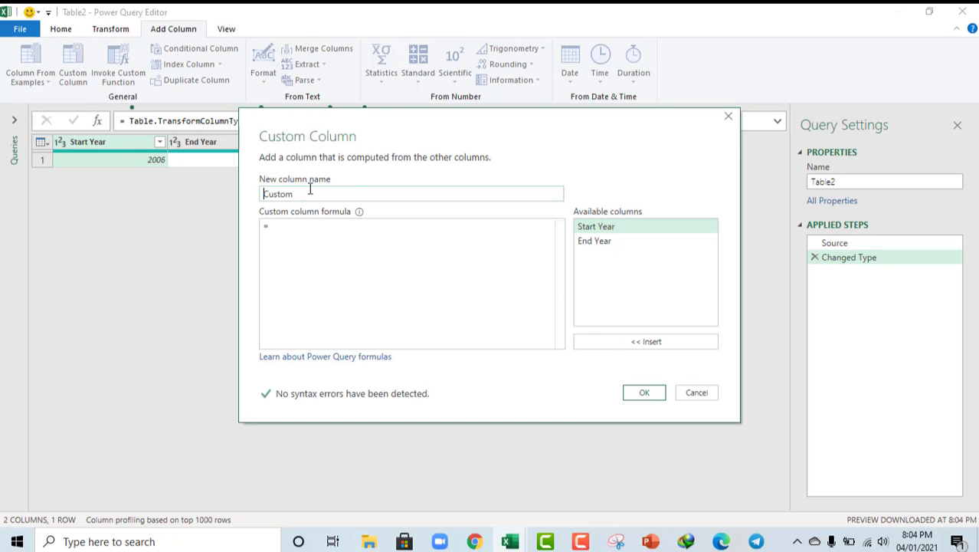
pyautogui.click(312, 193)
pyautogui.moveTo(312, 193); pyautogui.dragTo(256, 193)
pyautogui.write('Year C')
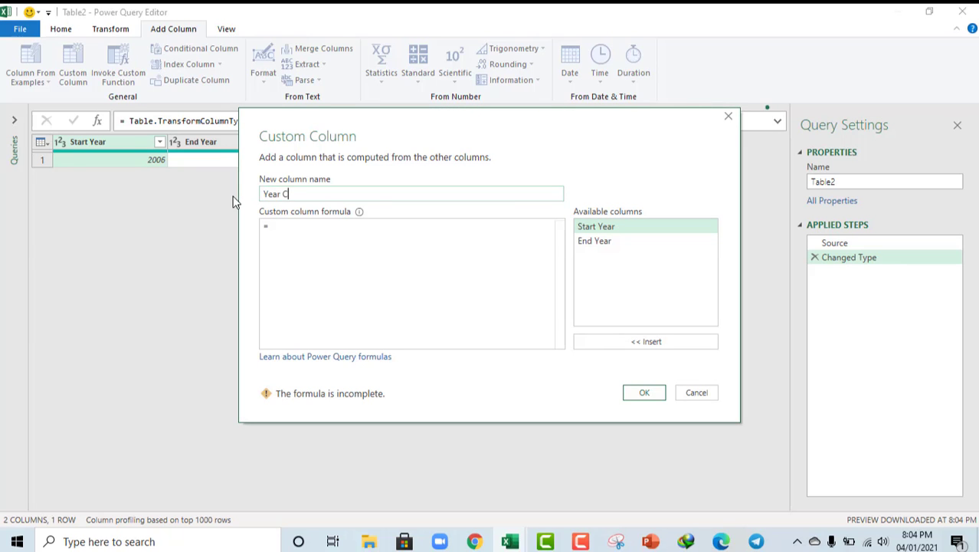
pyautogui.write('olumn')
# - Enter the formula {Number.From([Start Year])..Number.From([End Year])} for the new column
pyautogui.click(277, 227)
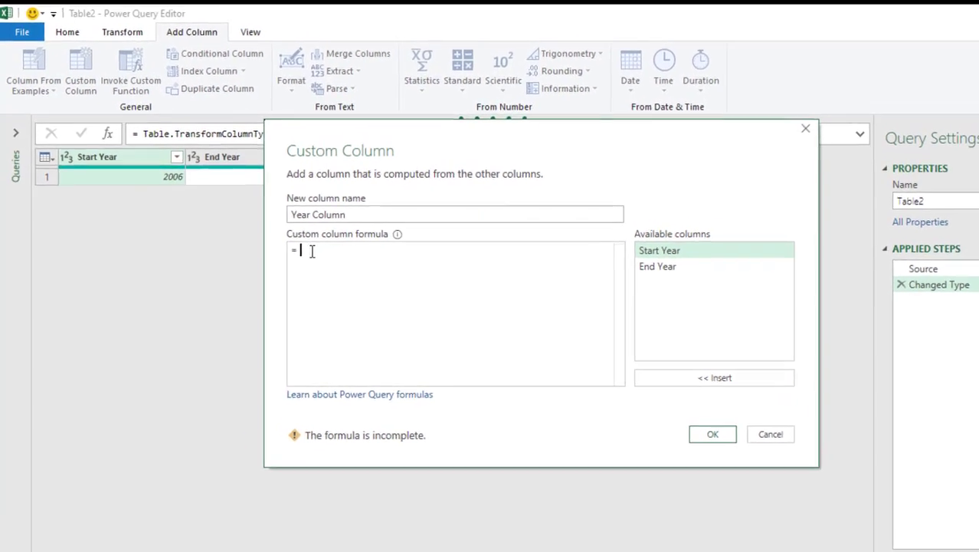
pyautogui.write('{')
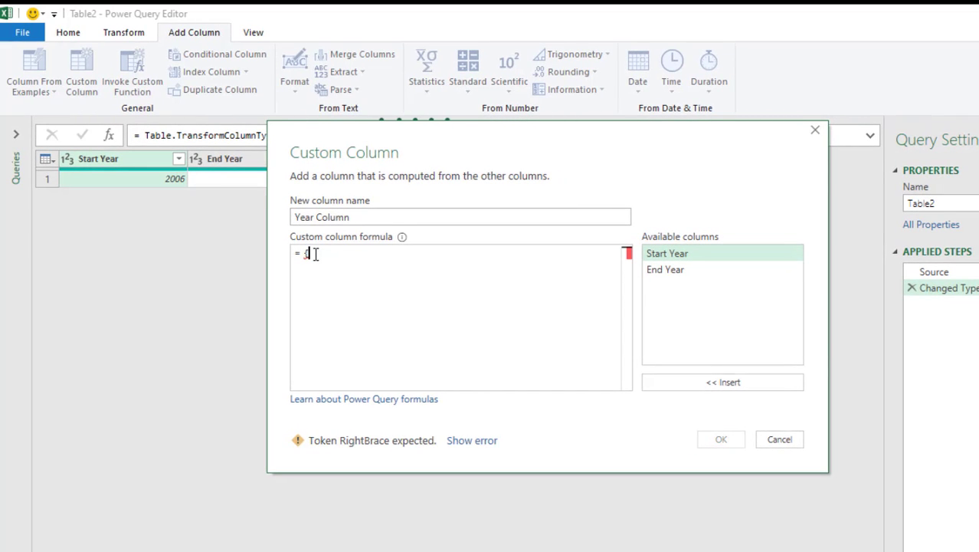
pyautogui.write('Number')
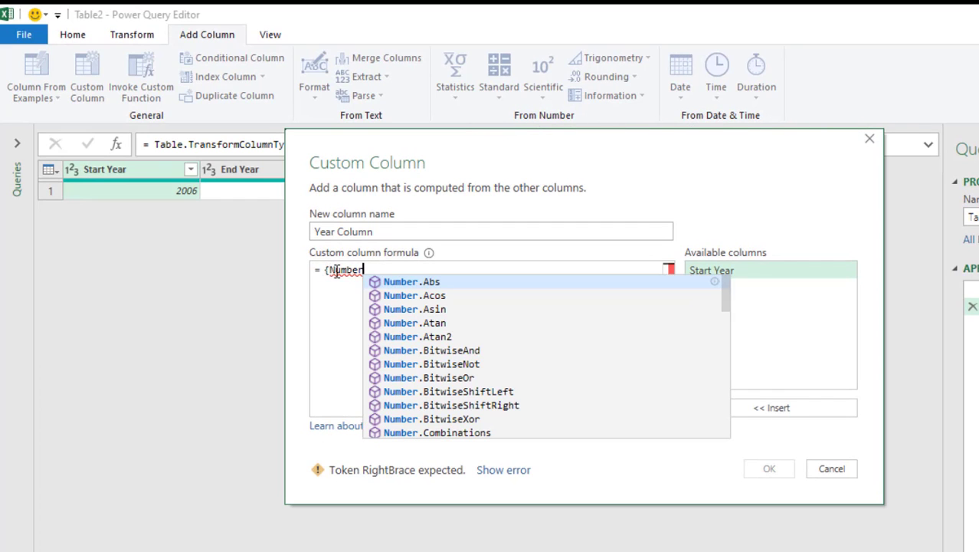
pyautogui.write('.')
pyautogui.press('BackSpace')
pyautogui.press('Down')
pyautogui.press('Down')
pyautogui.press('Down')
pyautogui.press('Down')
pyautogui.press('Down')
pyautogui.press('Down')
pyautogui.press('Down')
pyautogui.press('Down')
pyautogui.press('Down')
pyautogui.press('Down')
pyautogui.press('Down')
pyautogui.press('Down')
pyautogui.press('Down')
pyautogui.press('Down')
pyautogui.press('Down')
pyautogui.press('Down')
pyautogui.press('Down')
pyautogui.press('Down')
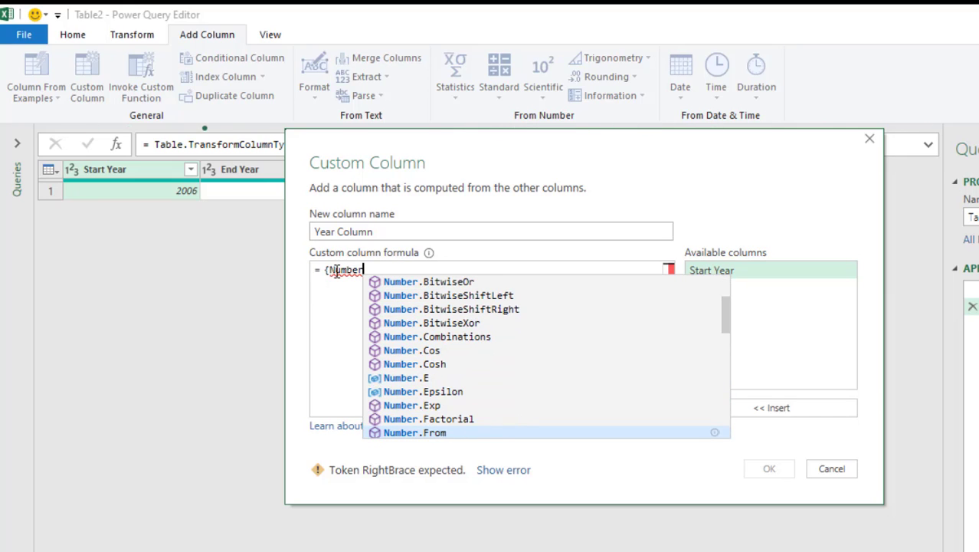
pyautogui.press('Tab')
pyautogui.write('(')
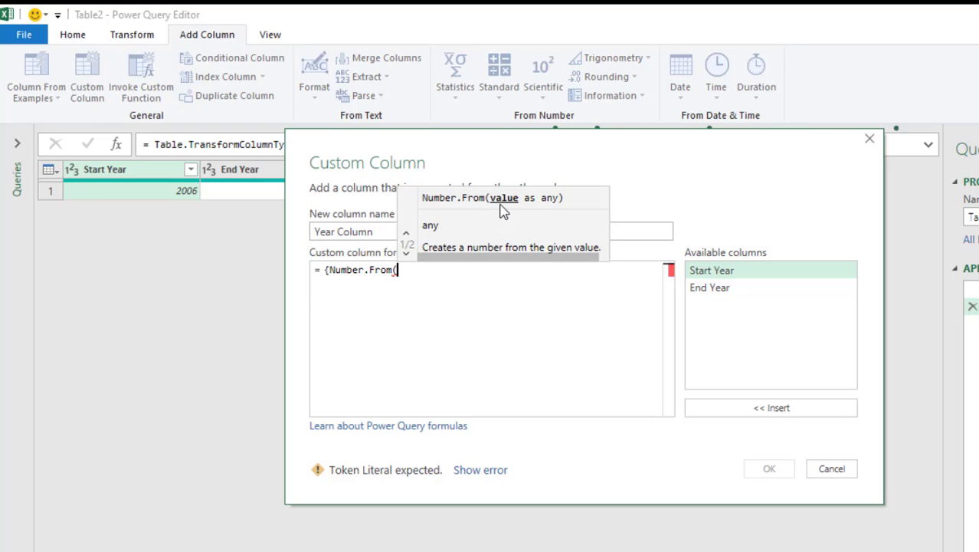
pyautogui.doubleClick(711, 270)
pyautogui.write(')..')
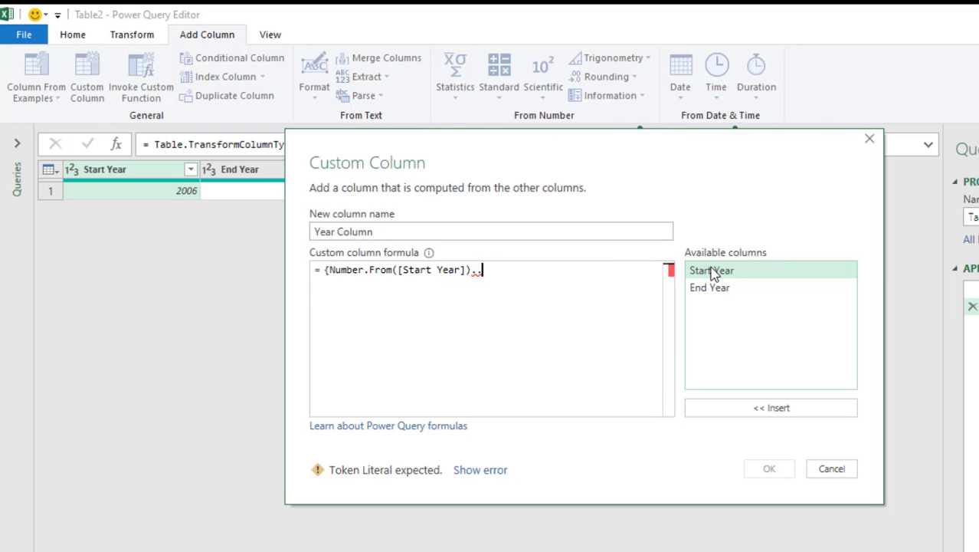
pyautogui.write('Number.From')
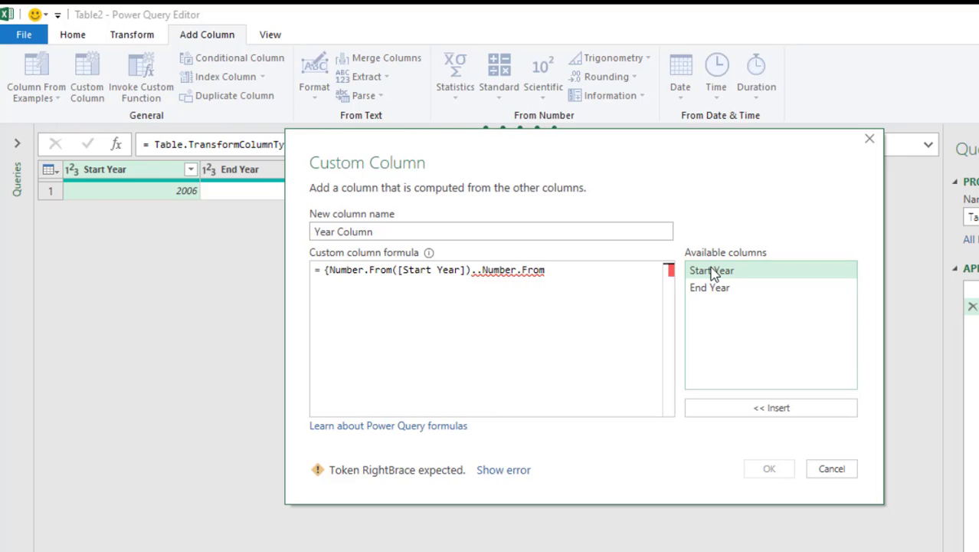
pyautogui.write('(')
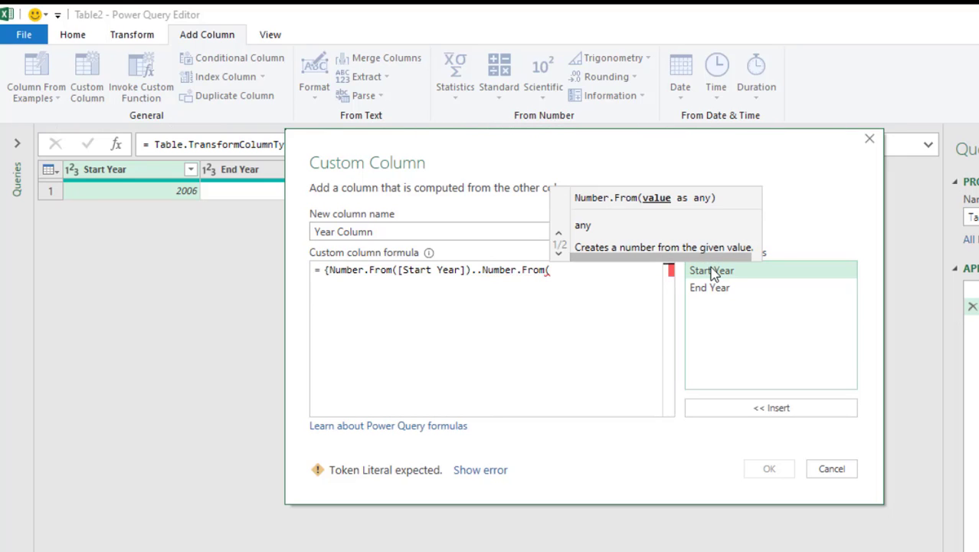
pyautogui.doubleClick(714, 289)
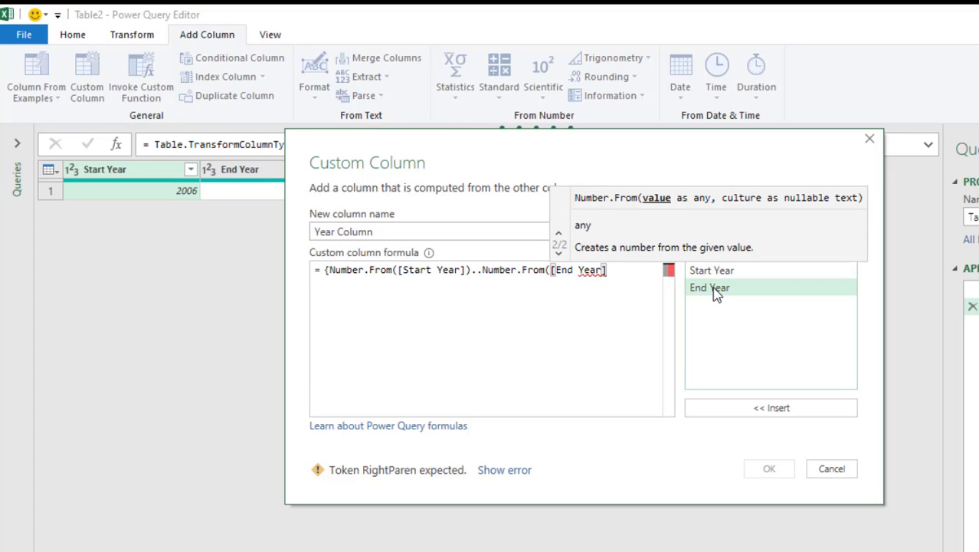
pyautogui.write(')')
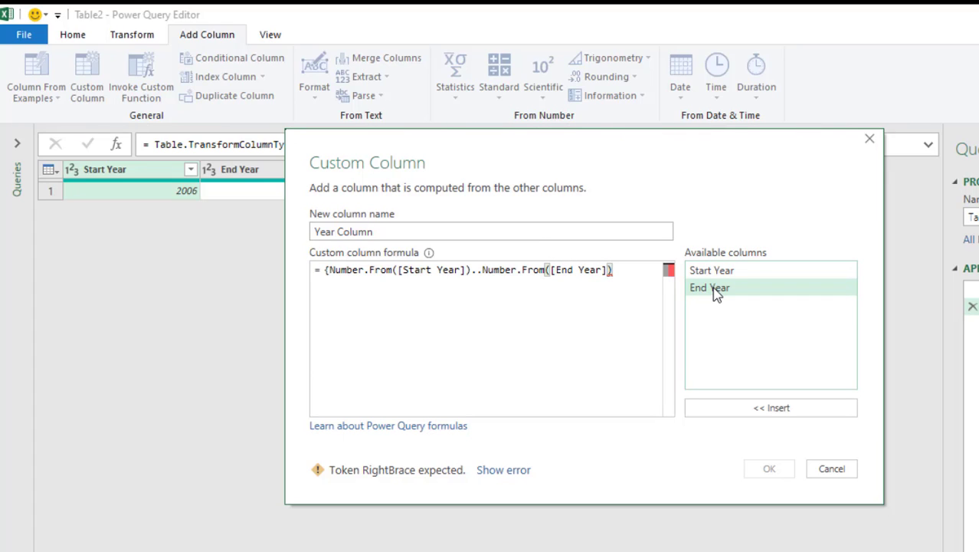
pyautogui.press('BackSpace')
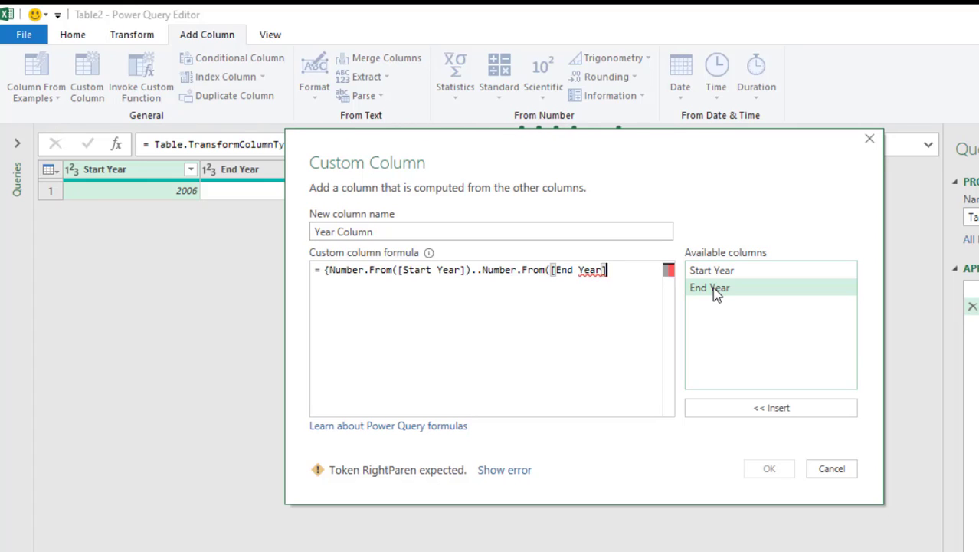
pyautogui.write(')}')
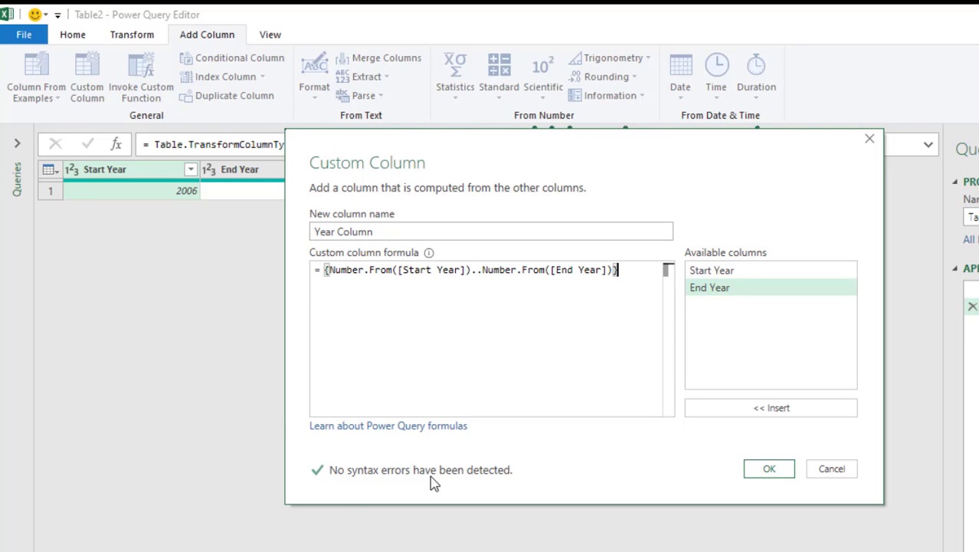
# - Add Year Column and expand its year lists into separate rows for 2006 and 2007
pyautogui.click(769, 470)
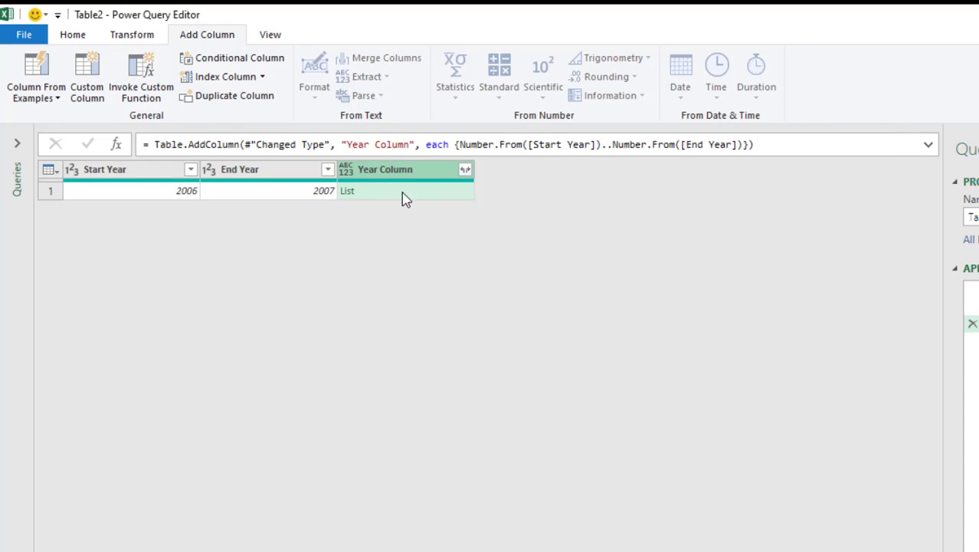
pyautogui.click(465, 170)
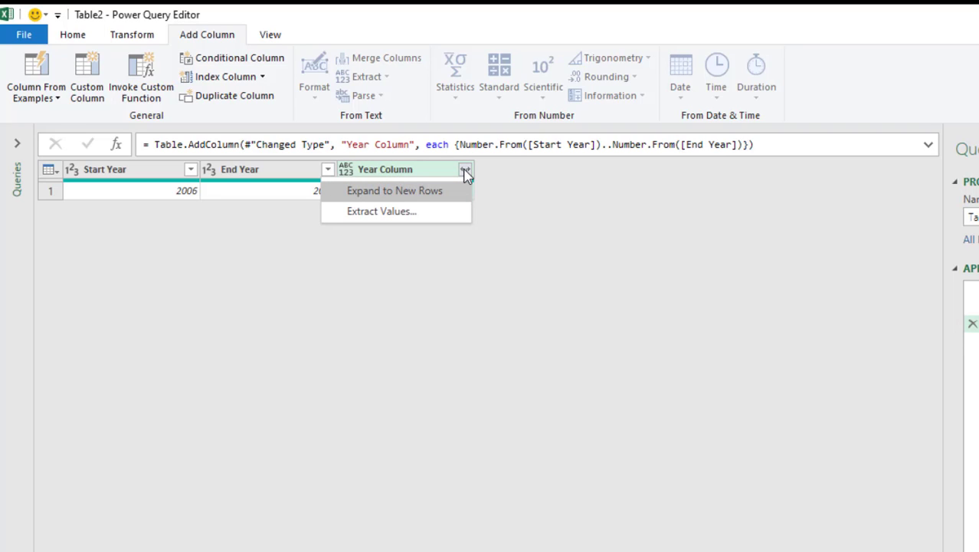
pyautogui.click(390, 193)
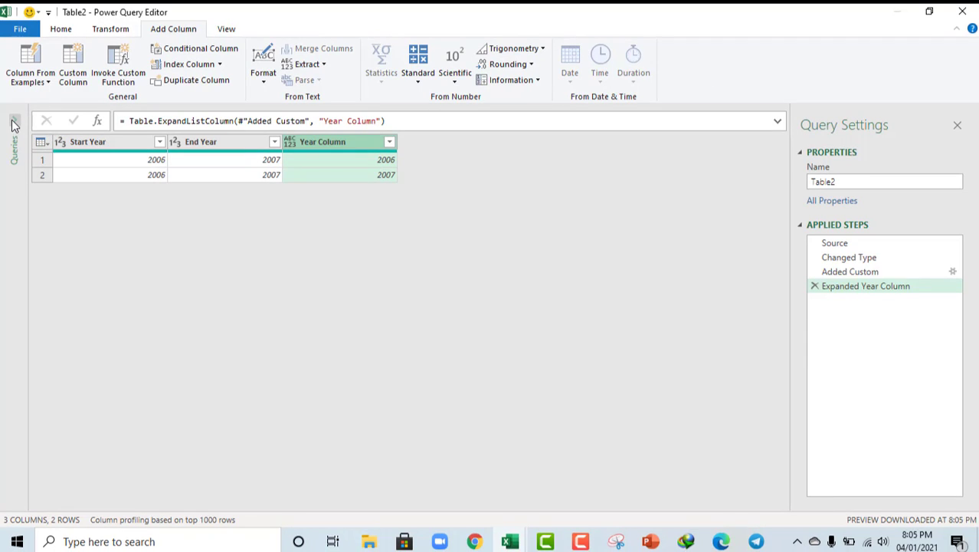
# - Leave the editor through Home > Close & Load To to choose the load destination
pyautogui.click(14, 120)
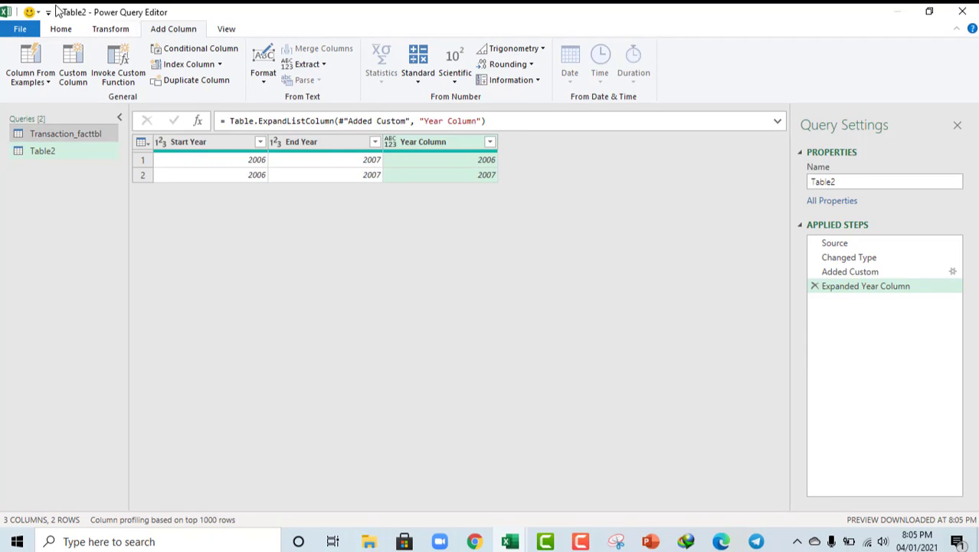
pyautogui.click(61, 30)
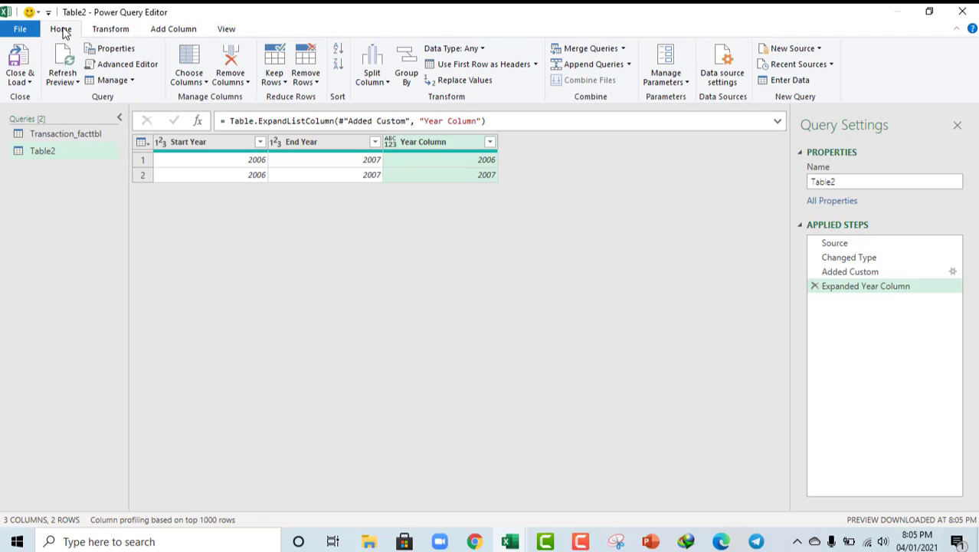
pyautogui.click(27, 79)
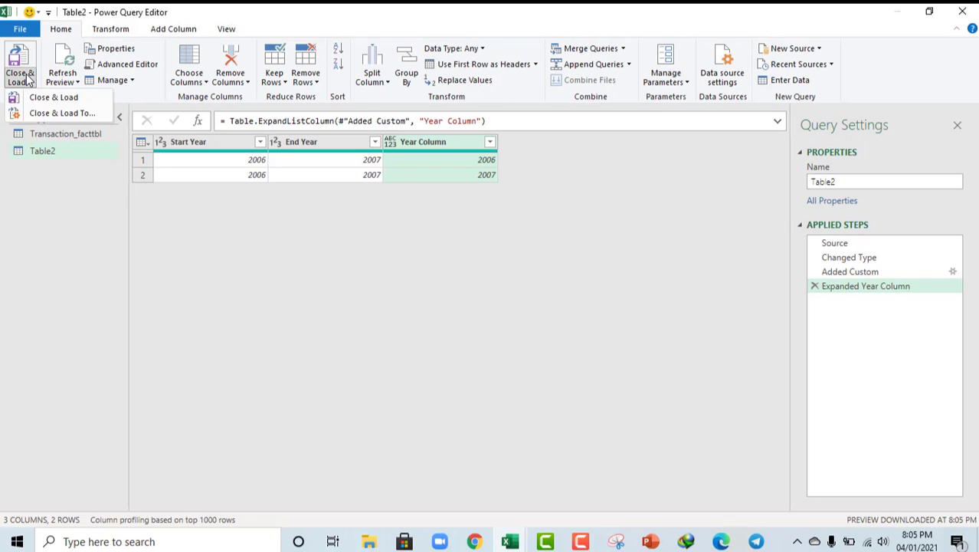
pyautogui.click(49, 114)
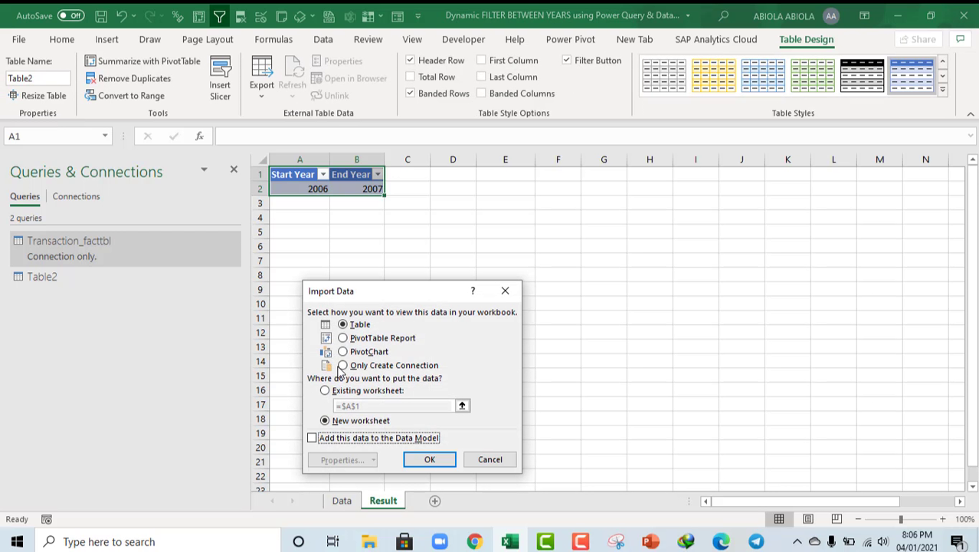
# - Import Table2 as Only Create Connection, then double-click Transaction_facttbl in Queries & Connections
pyautogui.click(343, 366)
pyautogui.click(444, 461)
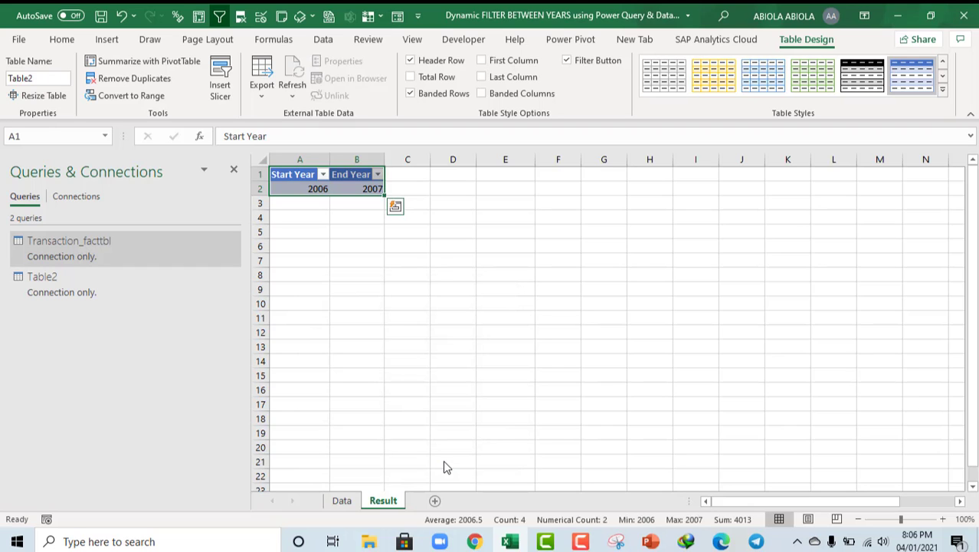
pyautogui.doubleClick(77, 263)
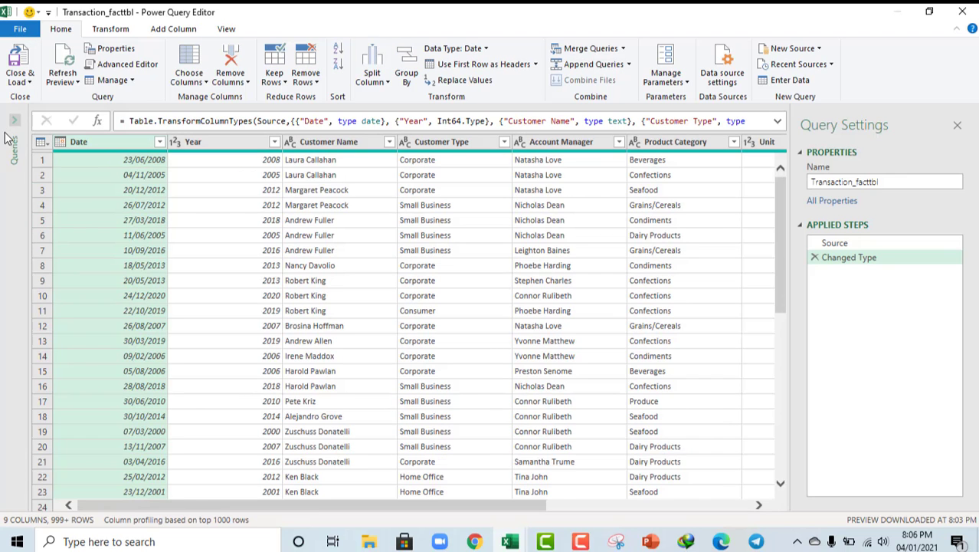
# - Start a new merged query using Transaction_facttbl matched on its Year column
pyautogui.click(13, 124)
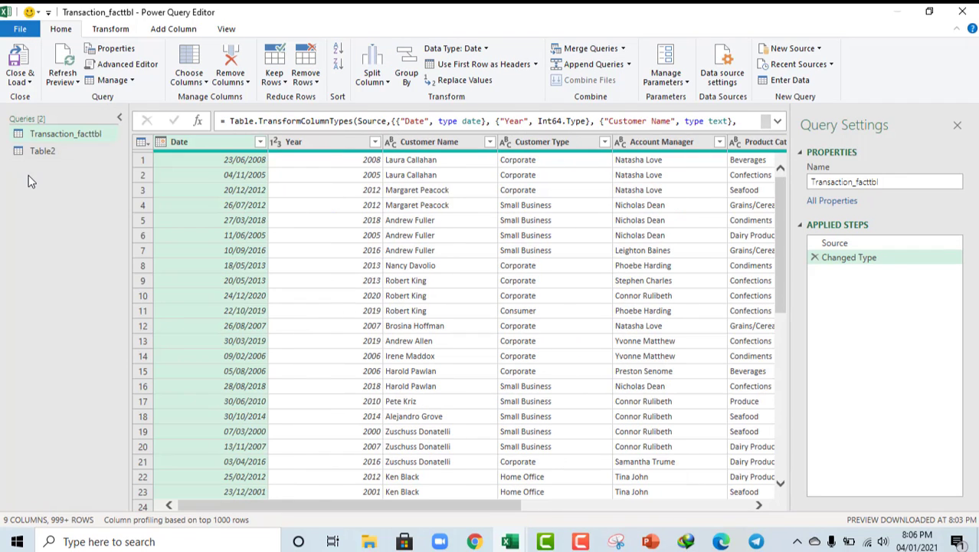
pyautogui.rightClick(31, 181)
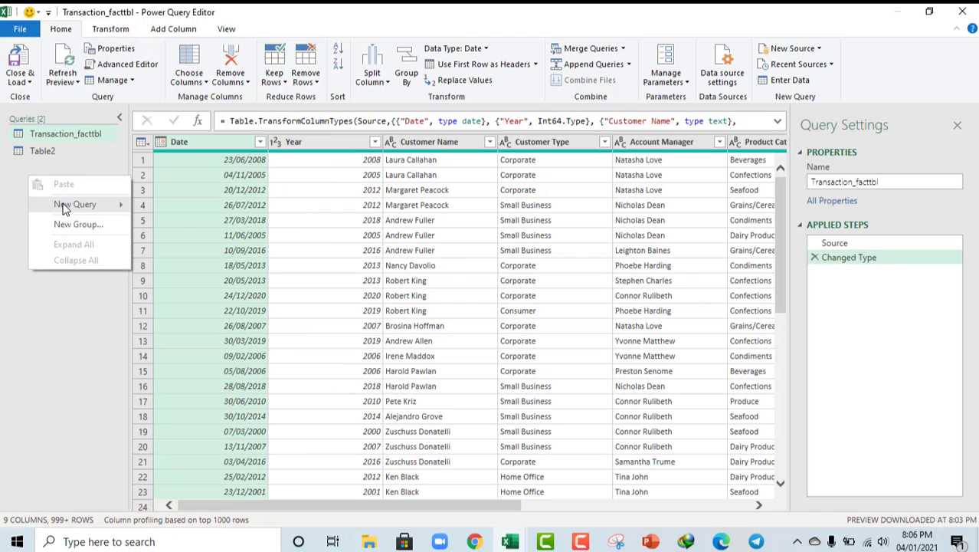
pyautogui.moveTo(68, 204)
pyautogui.moveTo(208, 288)
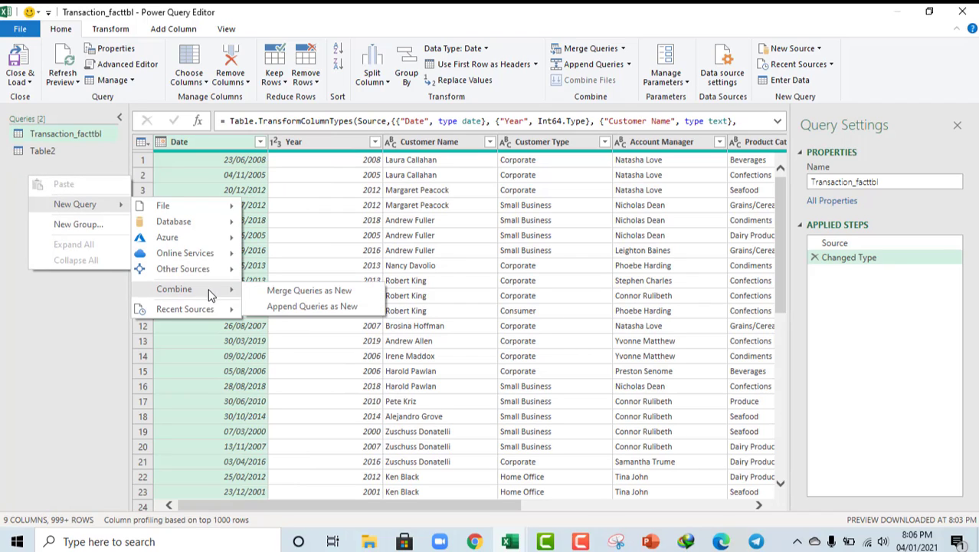
pyautogui.click(310, 290)
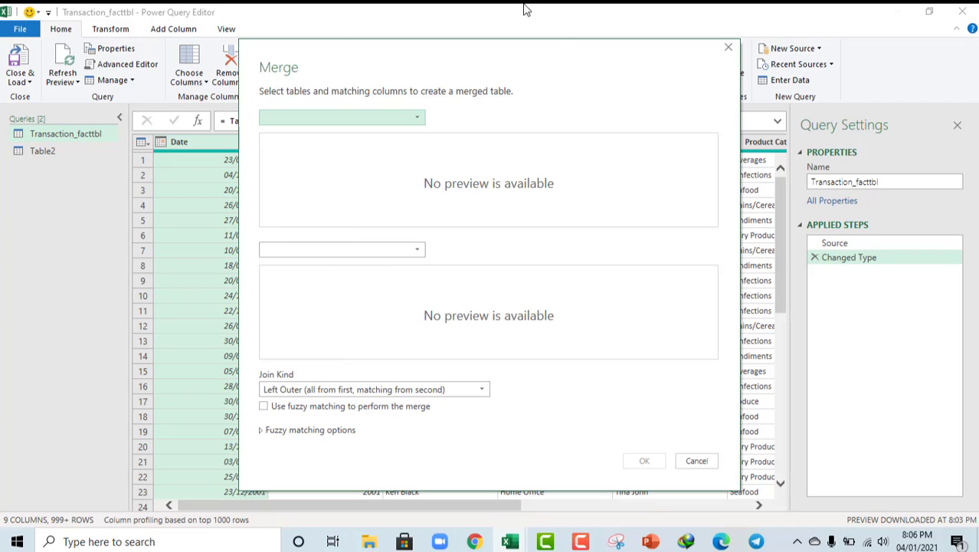
pyautogui.click(354, 117)
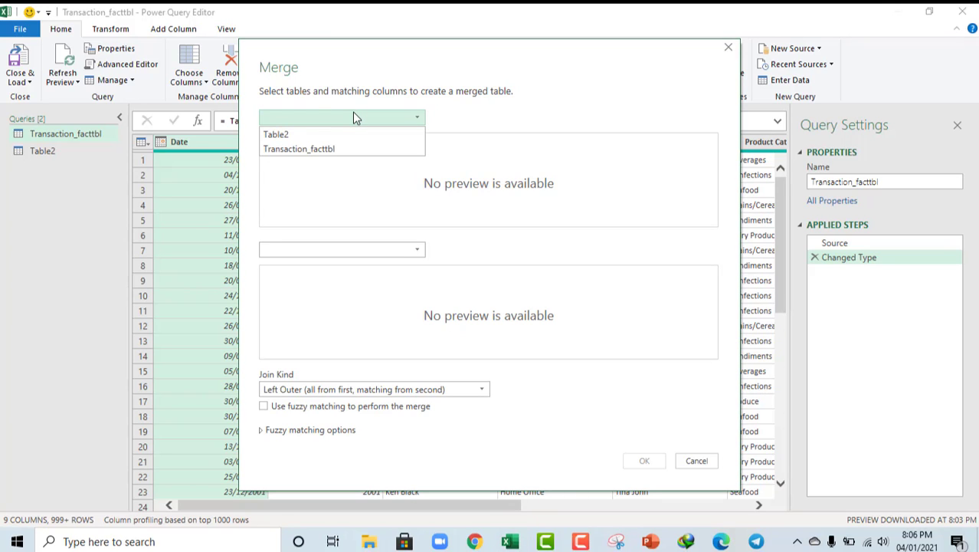
pyautogui.click(329, 148)
pyautogui.click(326, 146)
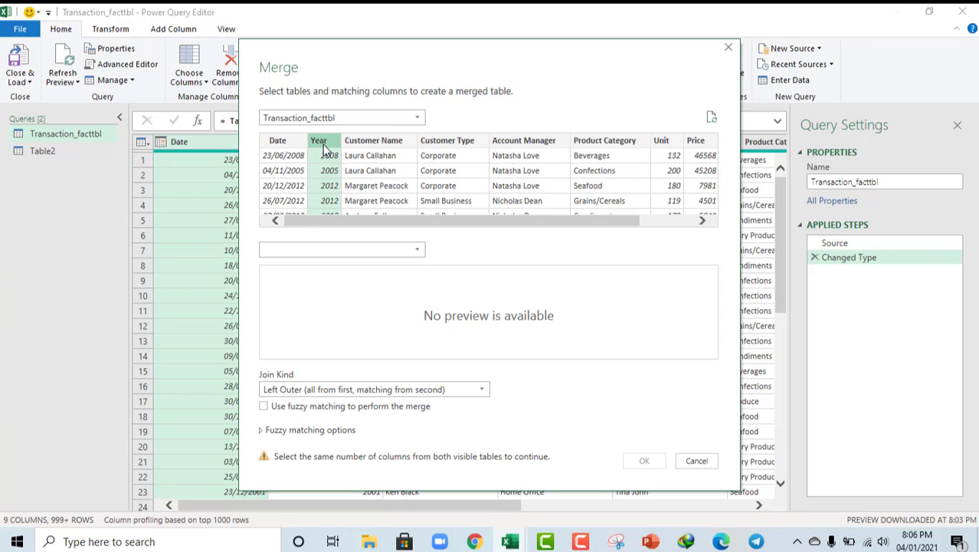
# - Join Table2 on its Year Column with an Inner join and confirm the merge
pyautogui.click(340, 253)
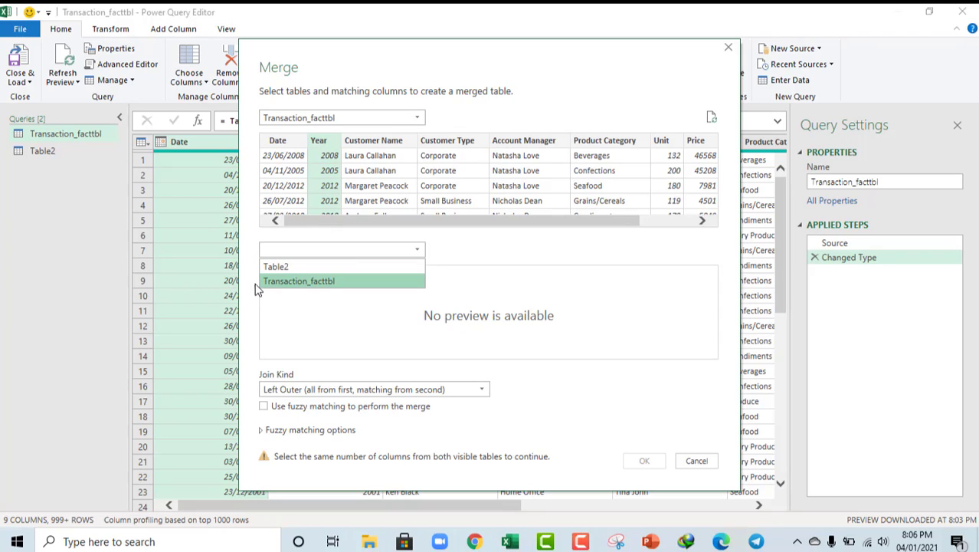
pyautogui.click(283, 269)
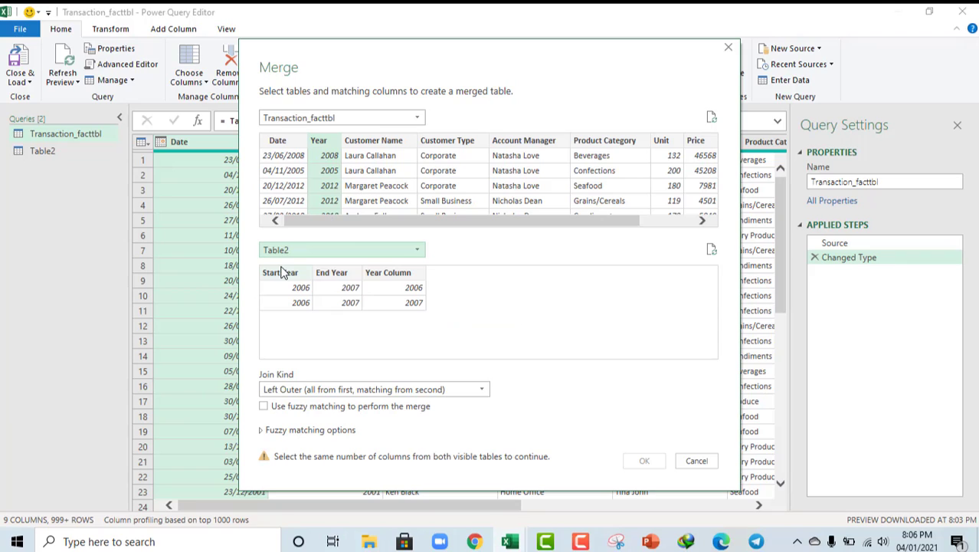
pyautogui.click(394, 274)
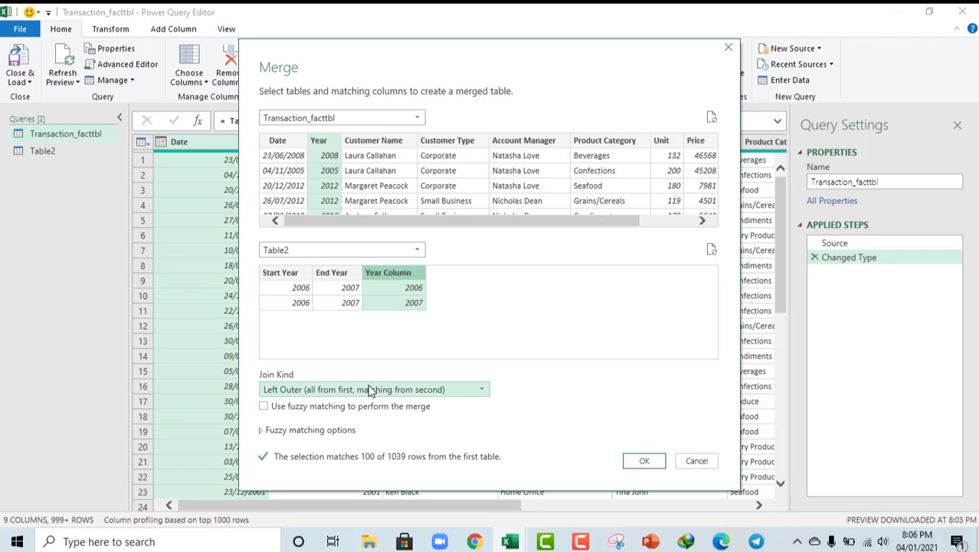
pyautogui.click(326, 388)
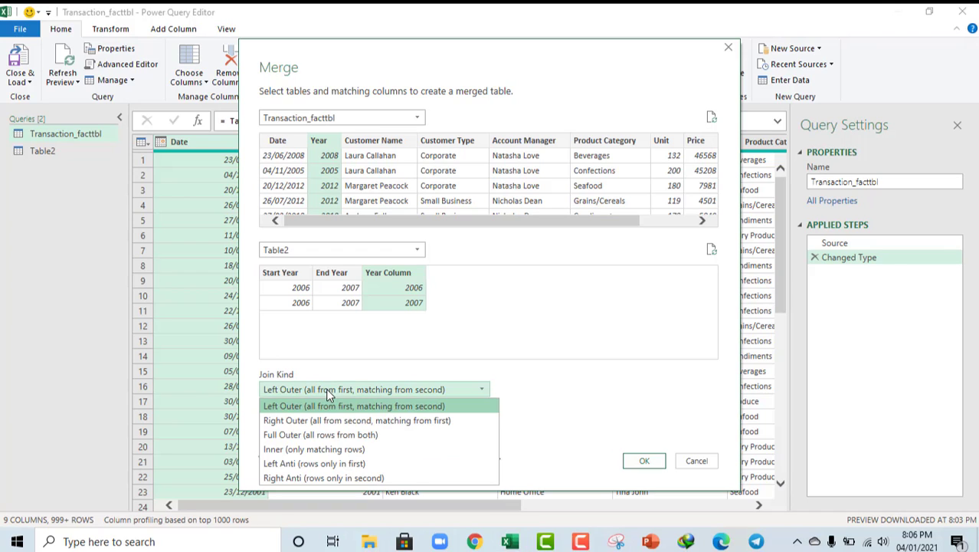
pyautogui.click(317, 449)
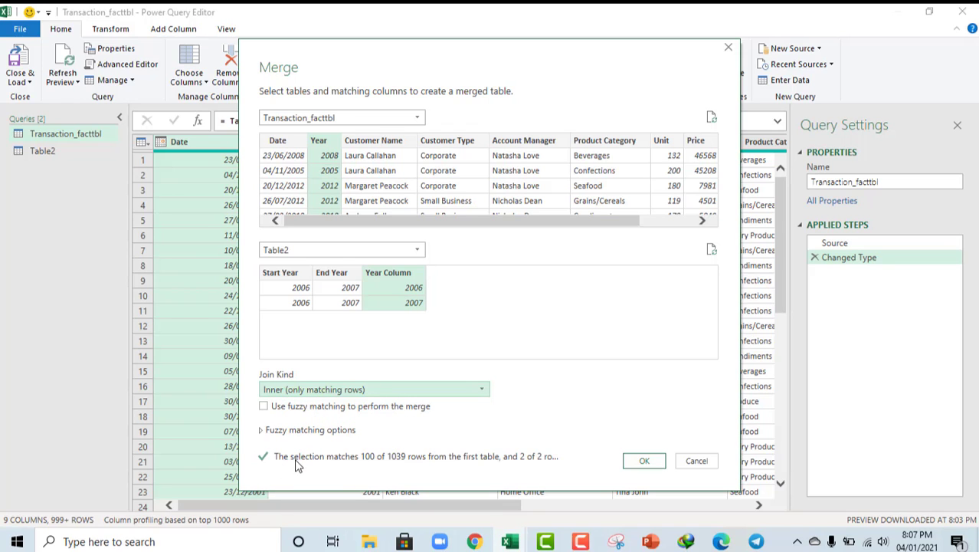
pyautogui.click(660, 463)
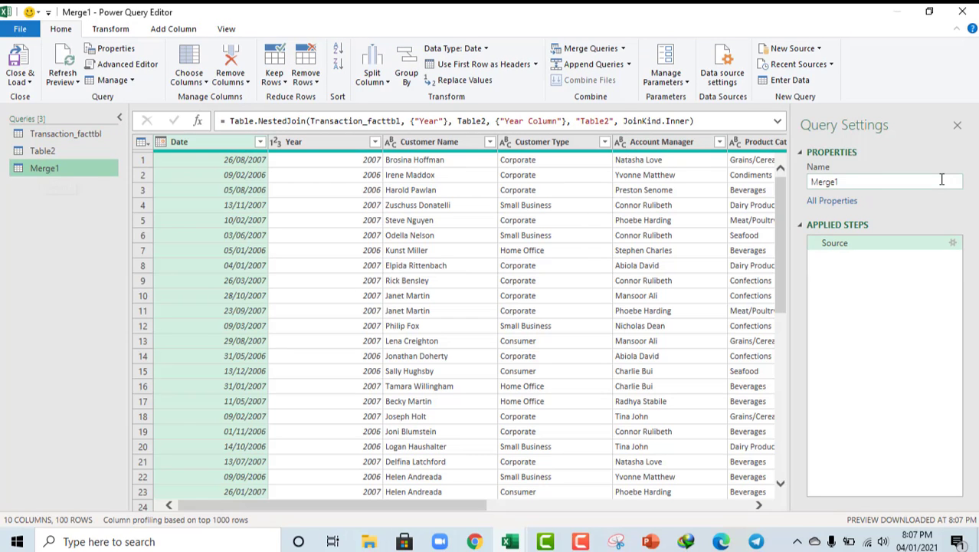
pyautogui.click(879, 181)
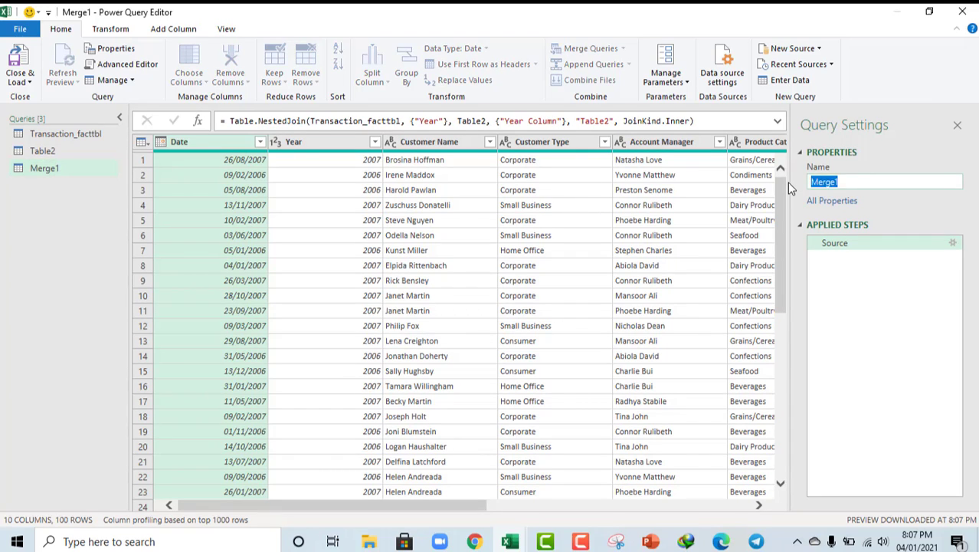
# - Name the merged query 'Data' and load it as a connection only
pyautogui.write('Data')
pyautogui.press('Return')
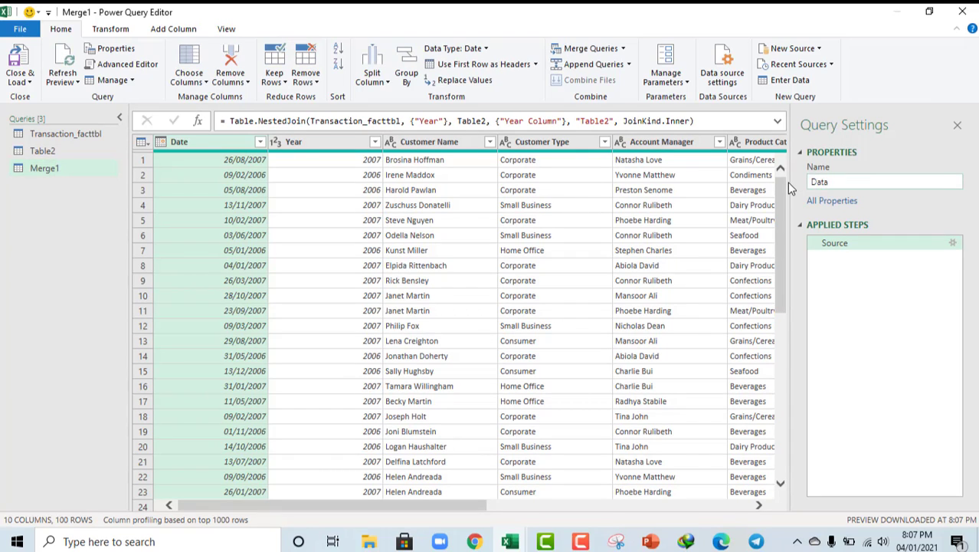
pyautogui.click(11, 85)
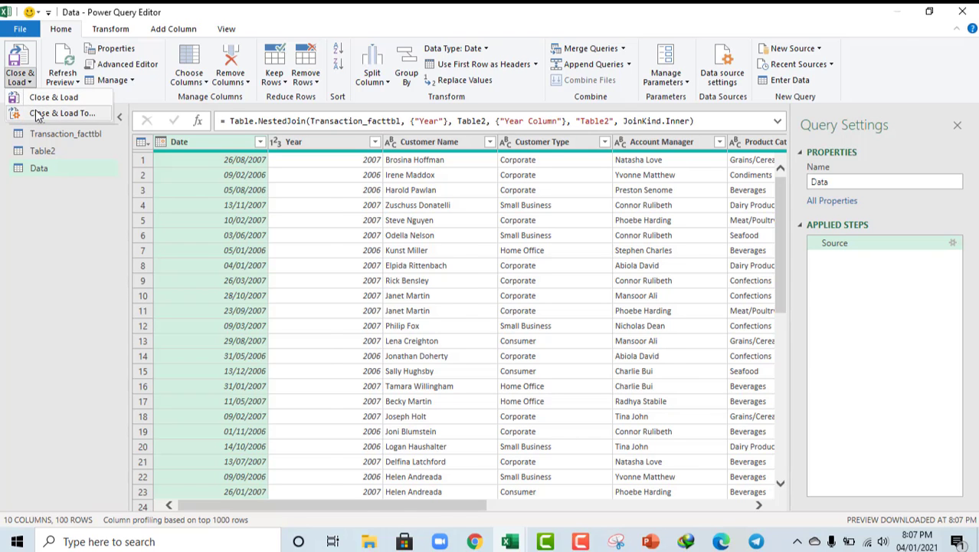
pyautogui.click(36, 113)
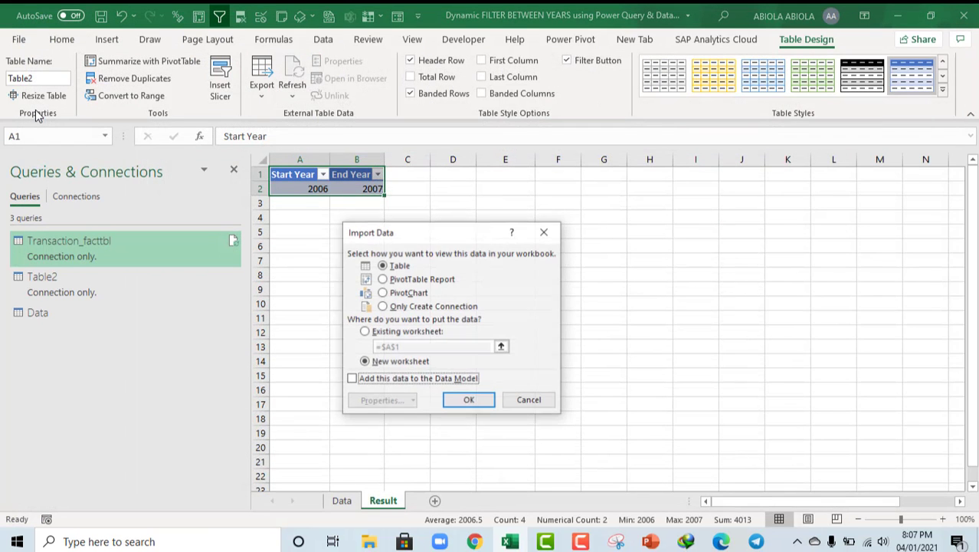
pyautogui.click(384, 308)
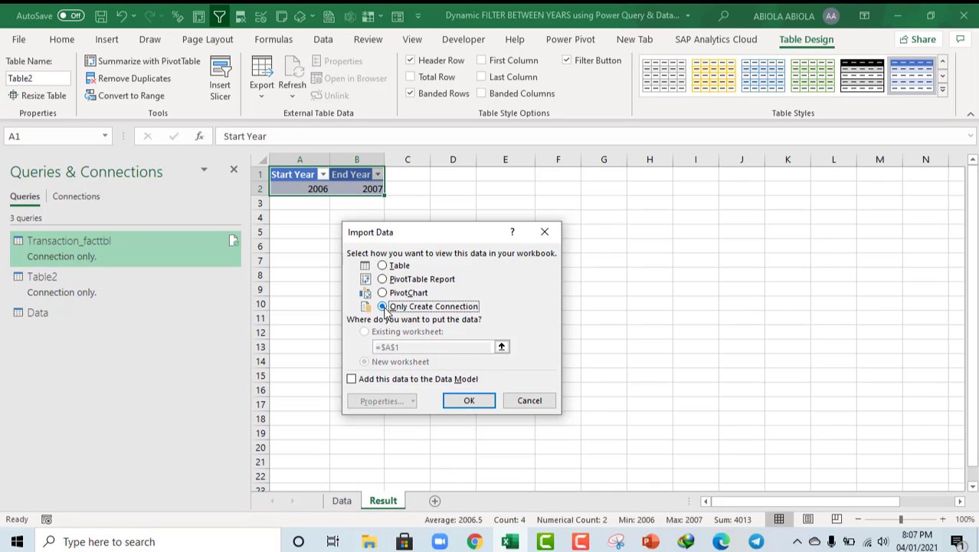
pyautogui.click(469, 400)
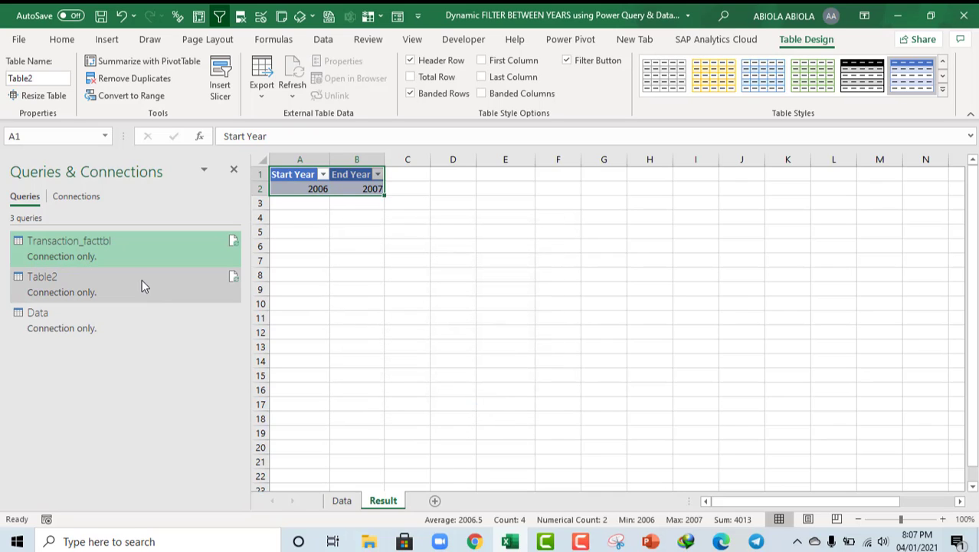
# - Load the Data query as a table into the existing worksheet at Result!$D$1
pyautogui.rightClick(61, 328)
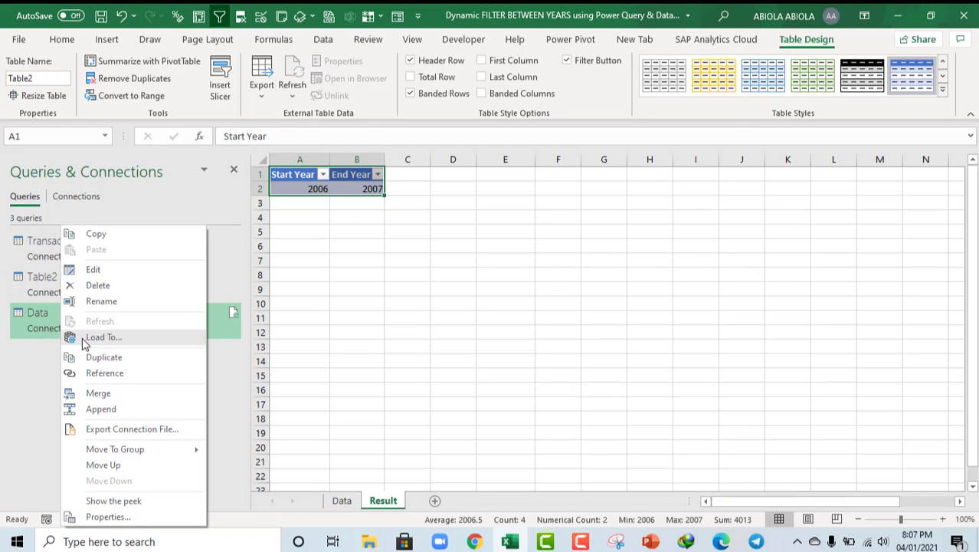
pyautogui.click(92, 338)
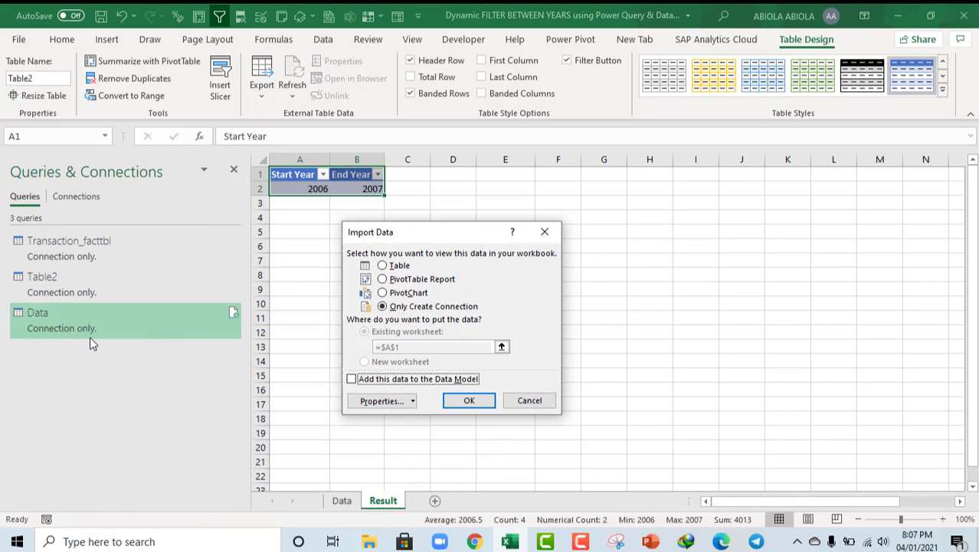
pyautogui.click(382, 267)
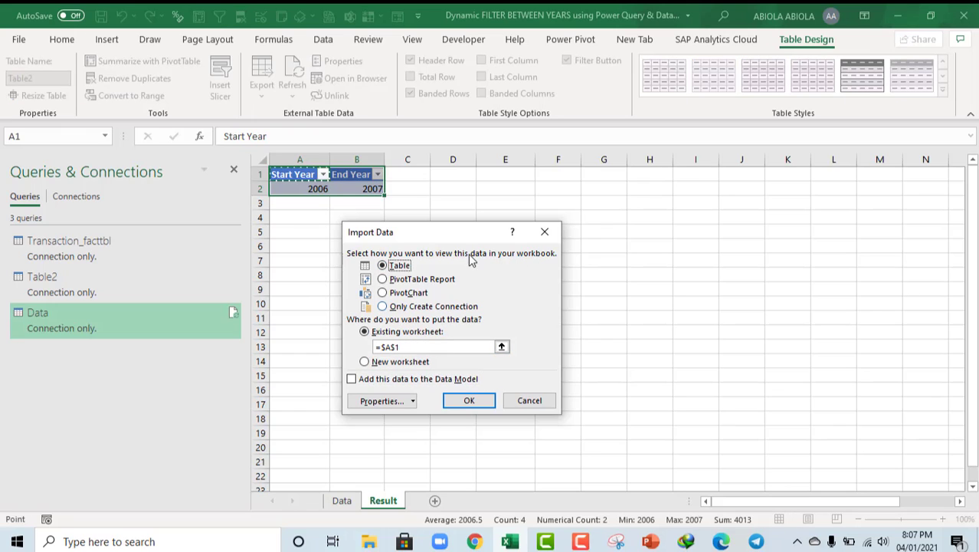
pyautogui.click(413, 346)
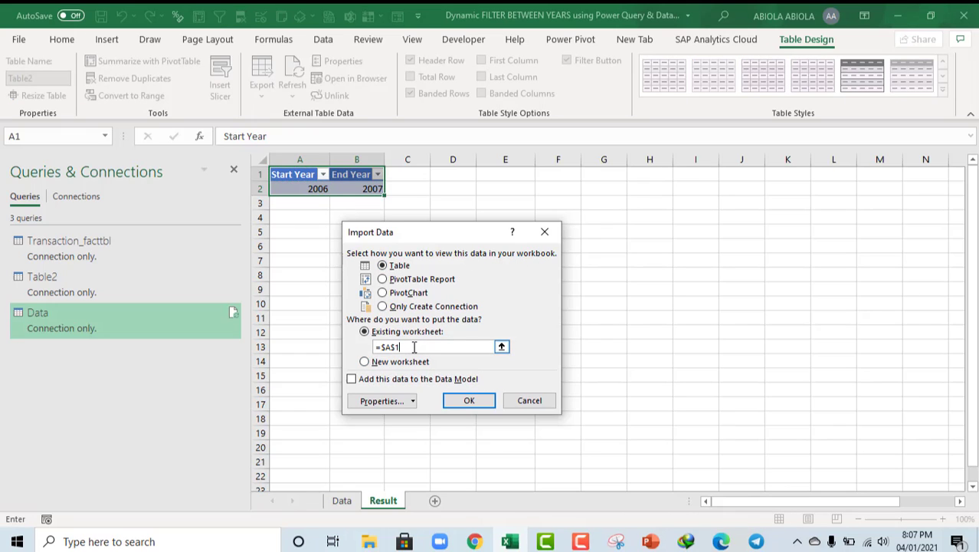
pyautogui.click(452, 178)
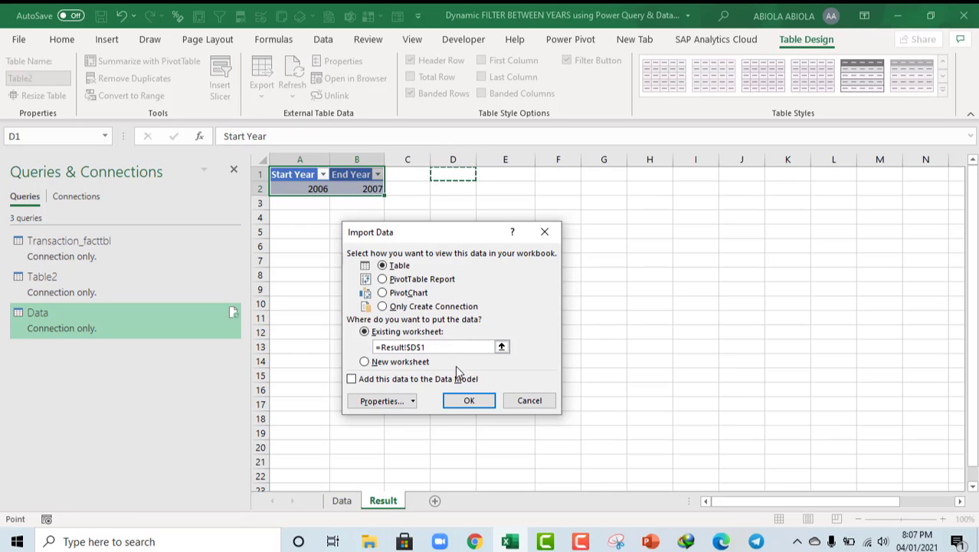
pyautogui.click(464, 399)
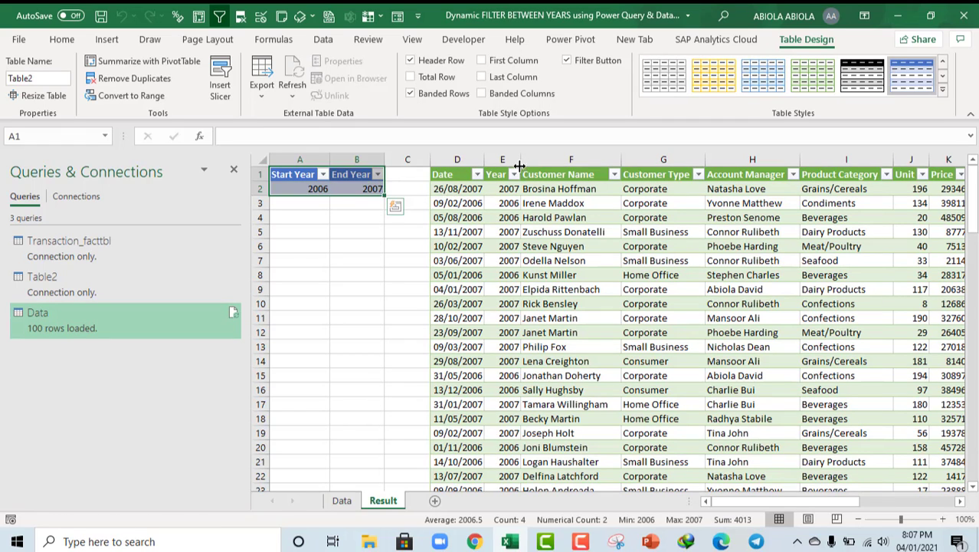
pyautogui.click(476, 174)
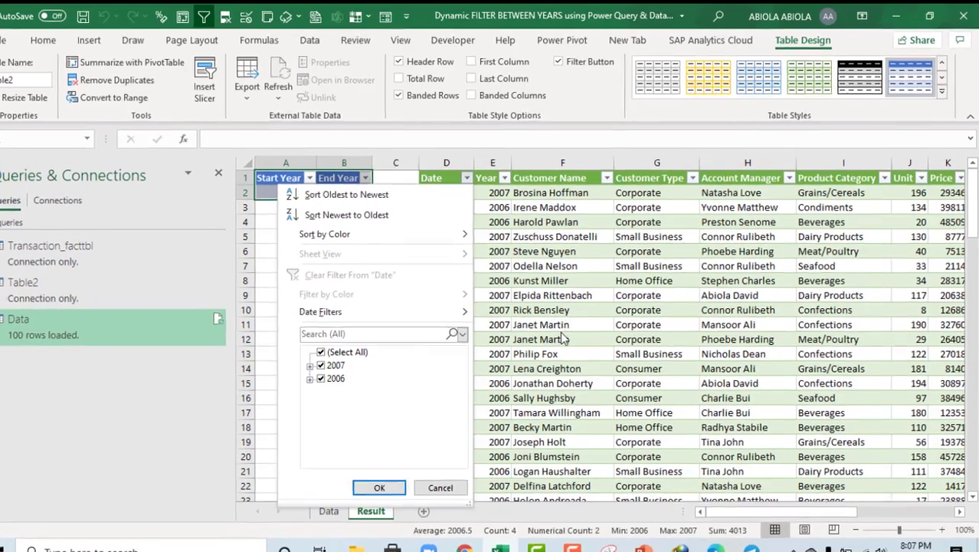
pyautogui.press('Escape')
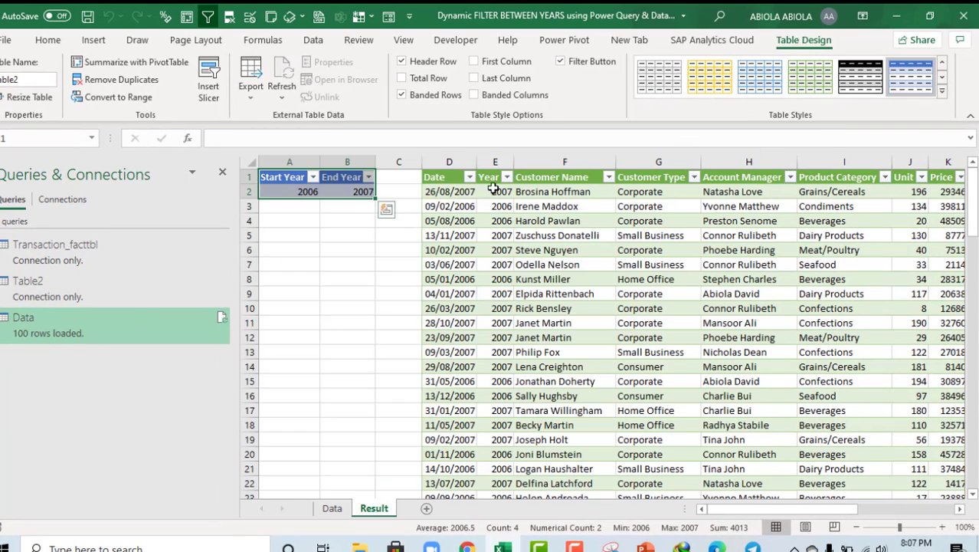
pyautogui.click(473, 192)
pyautogui.hotkey('ctrl', 'shift', 'Down')
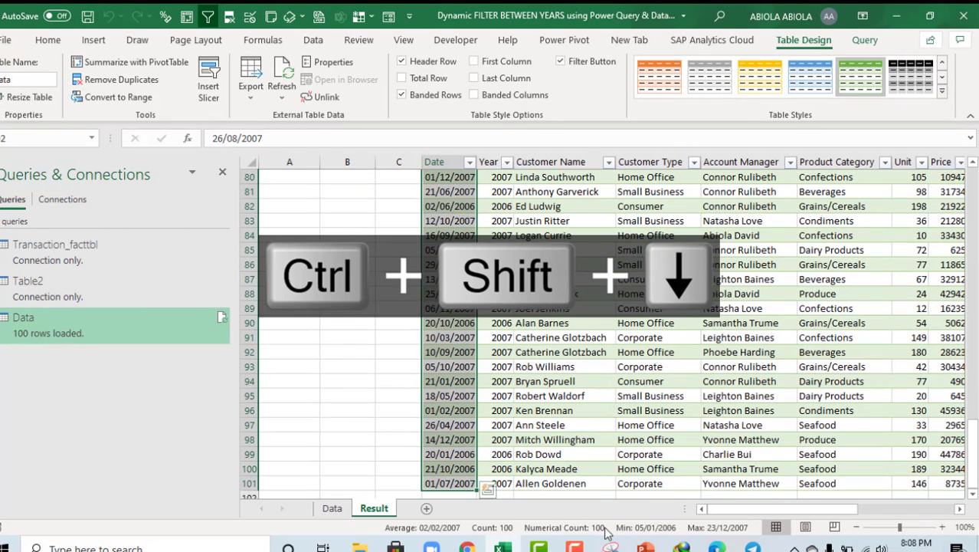
pyautogui.click(450, 351)
pyautogui.hotkey('ctrl', 'Up')
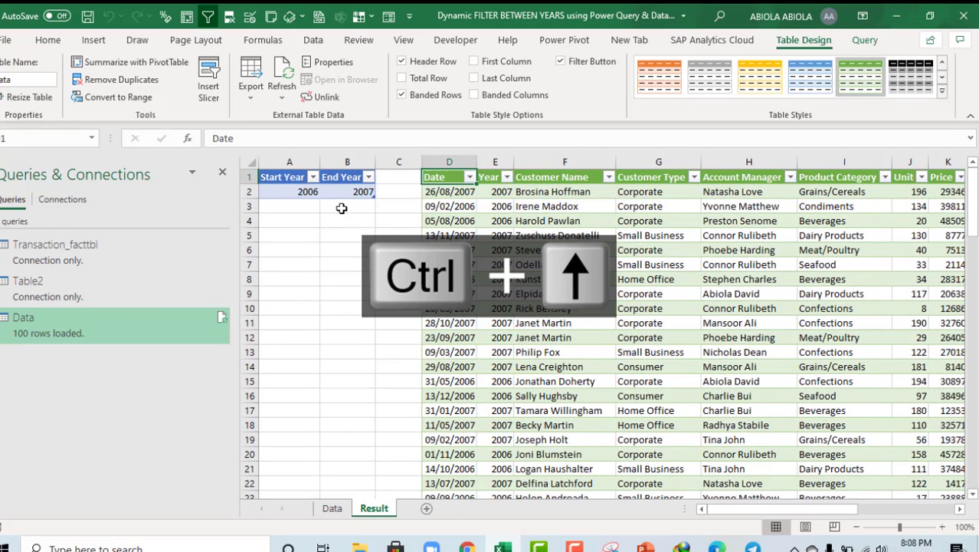
# - Set Start Year to 2010 and End Year to 2020, then refresh the result table
pyautogui.click(289, 190)
pyautogui.click(326, 191)
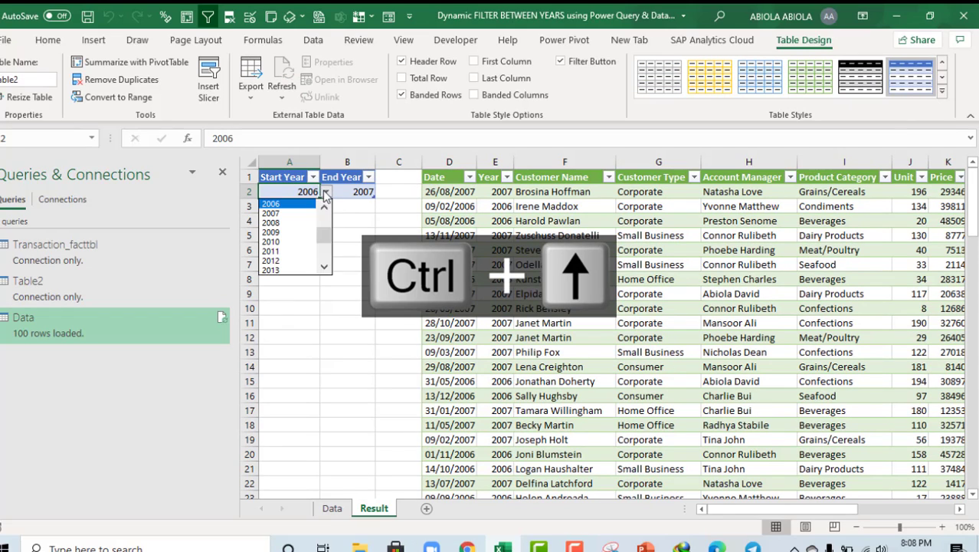
pyautogui.click(288, 241)
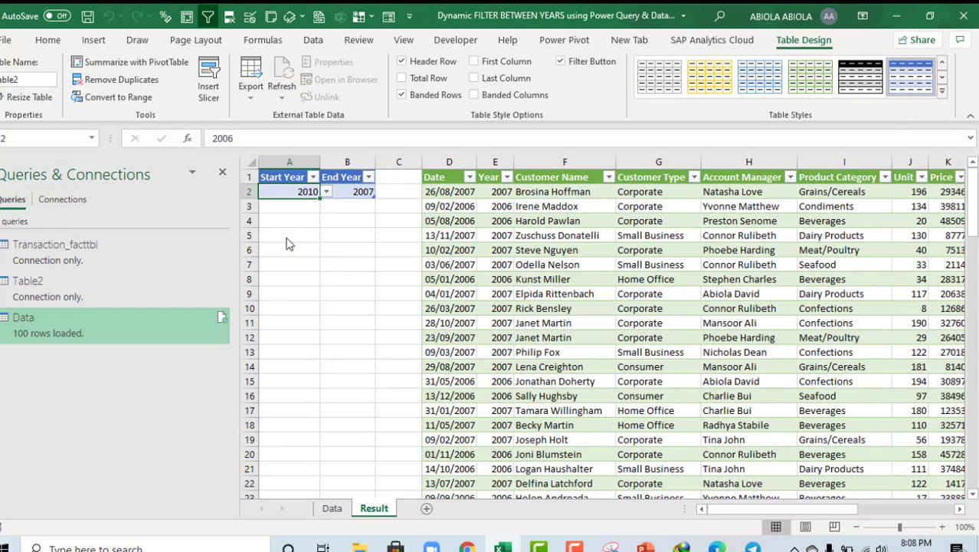
pyautogui.click(346, 192)
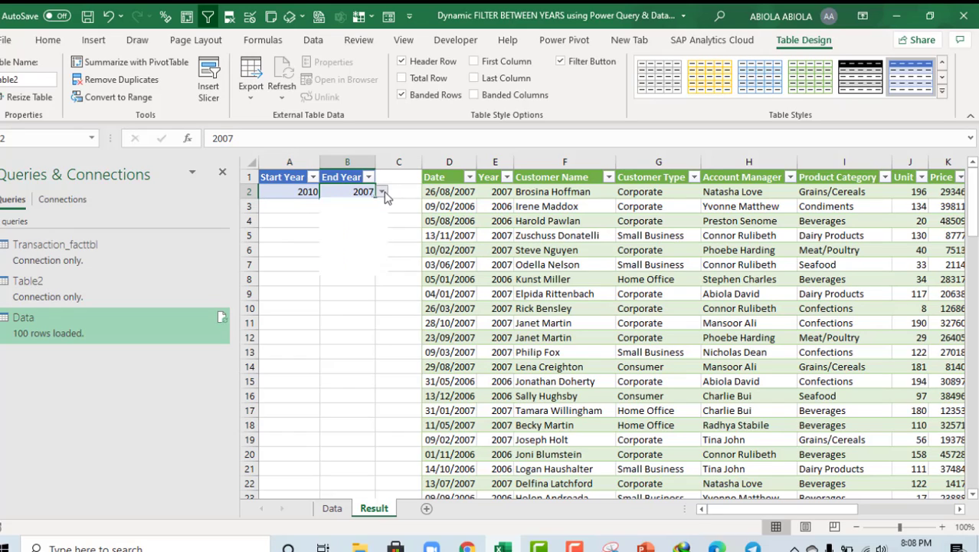
pyautogui.click(381, 192)
pyautogui.scroll(-1, 377, 253)
pyautogui.scroll(-2, 377, 249)
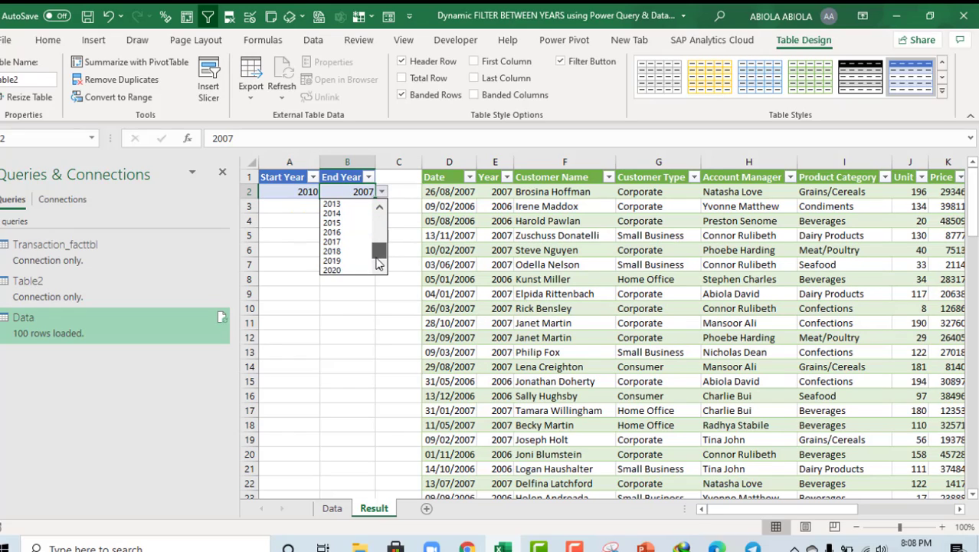
pyautogui.click(347, 270)
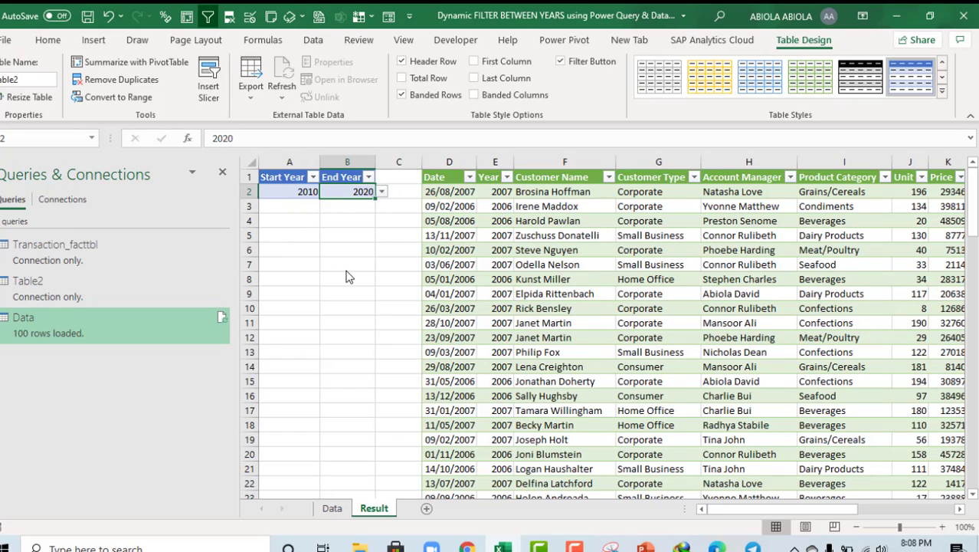
pyautogui.rightClick(488, 192)
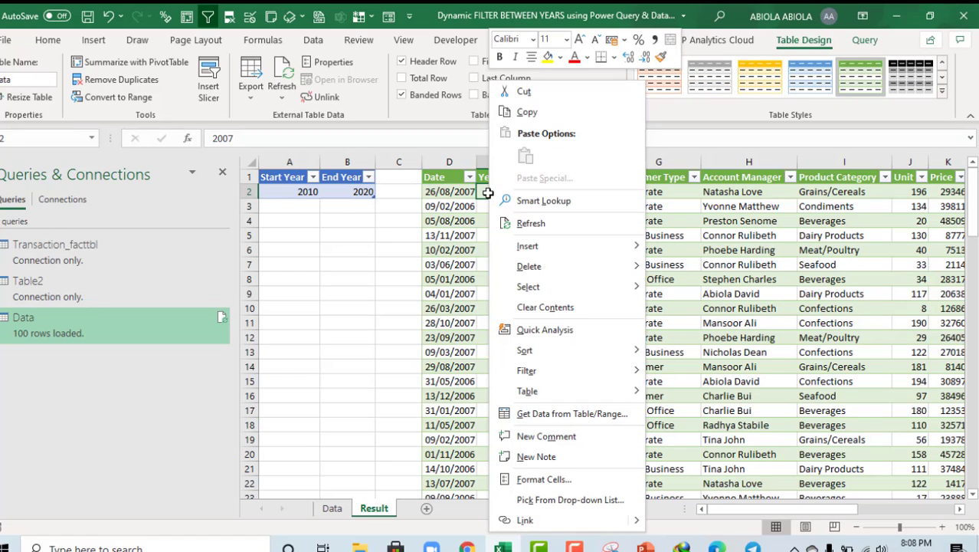
pyautogui.click(531, 223)
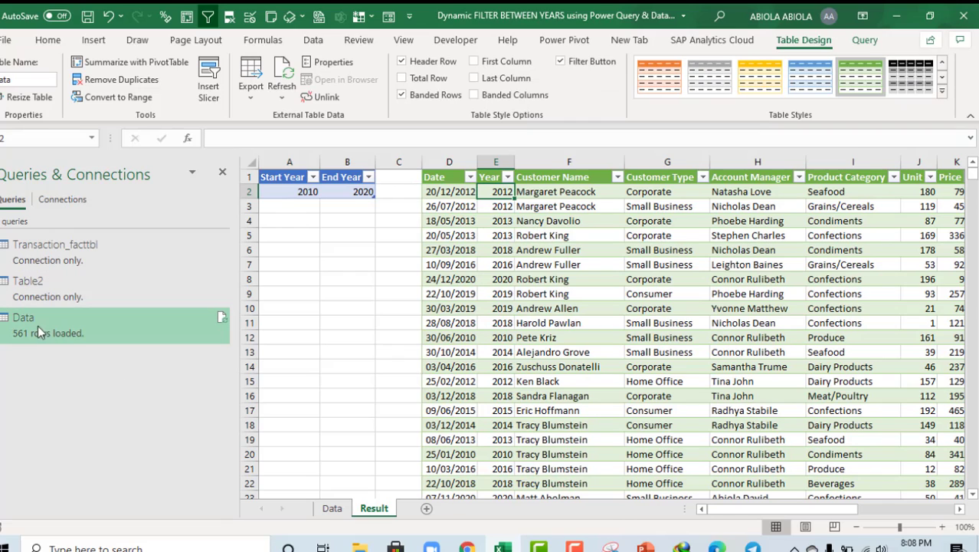
# - Check the years in the result table's Date filter without changing it
pyautogui.moveTo(11, 339)
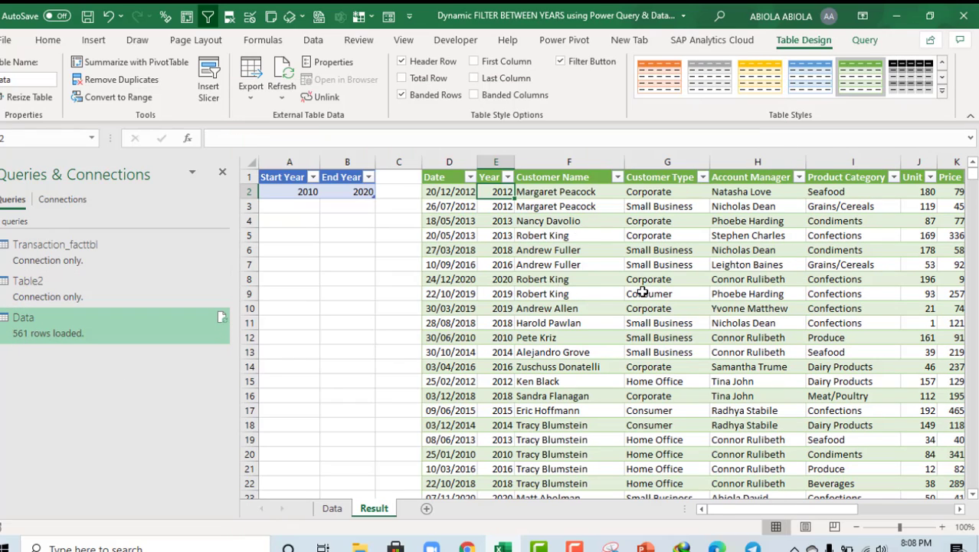
pyautogui.click(642, 293)
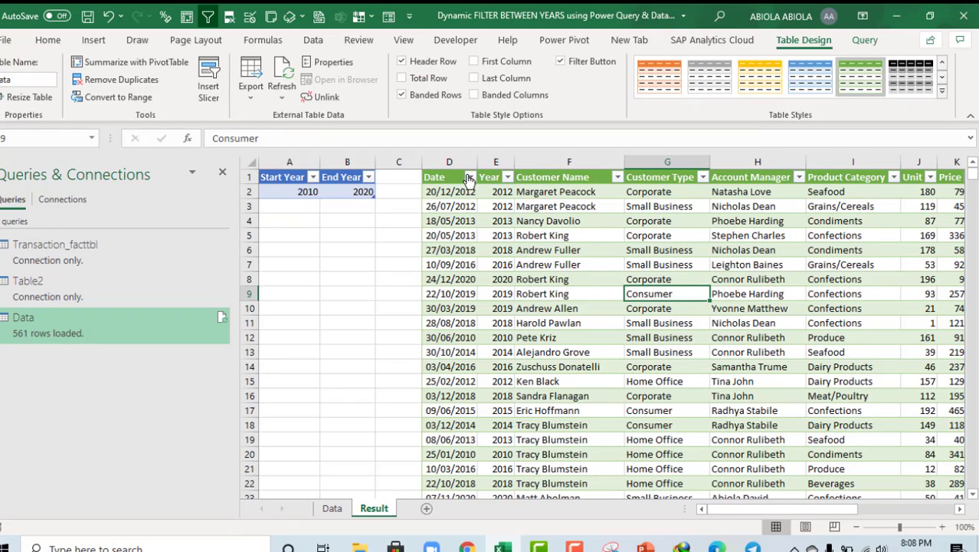
pyautogui.click(470, 177)
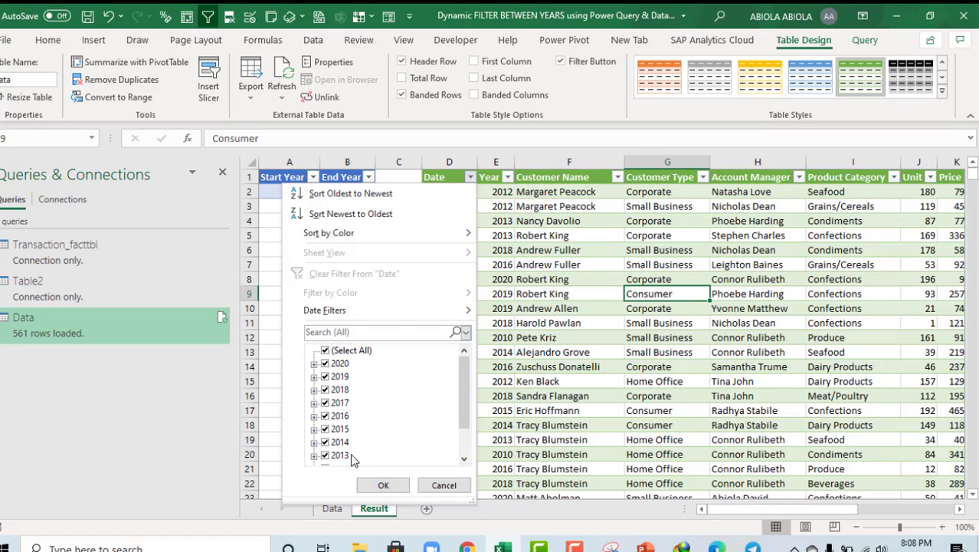
pyautogui.scroll(-2, 458, 391)
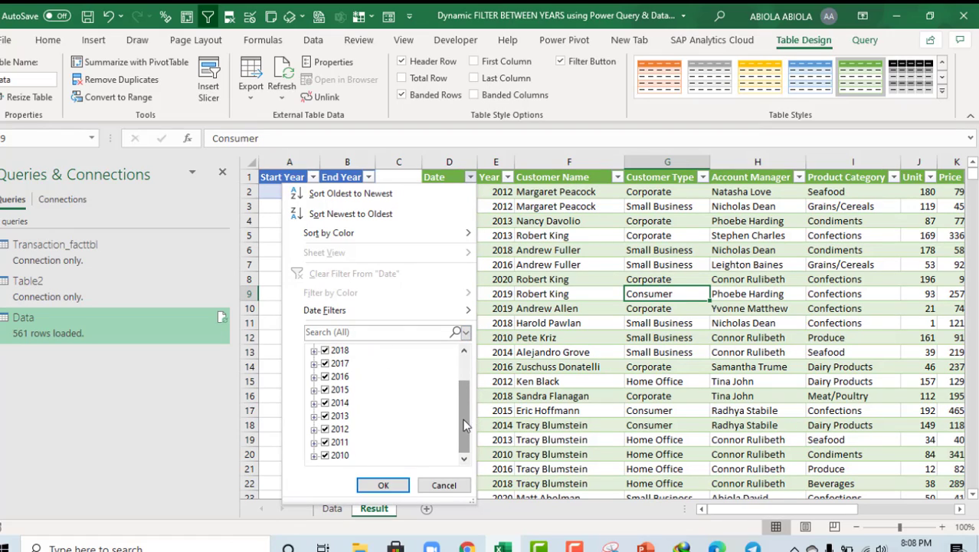
pyautogui.moveTo(464, 422); pyautogui.dragTo(473, 345)
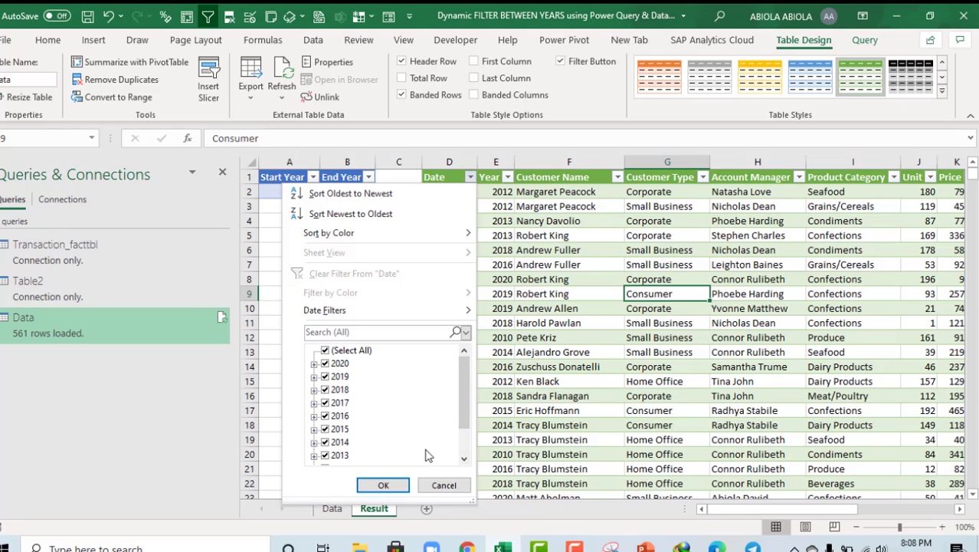
pyautogui.click(440, 485)
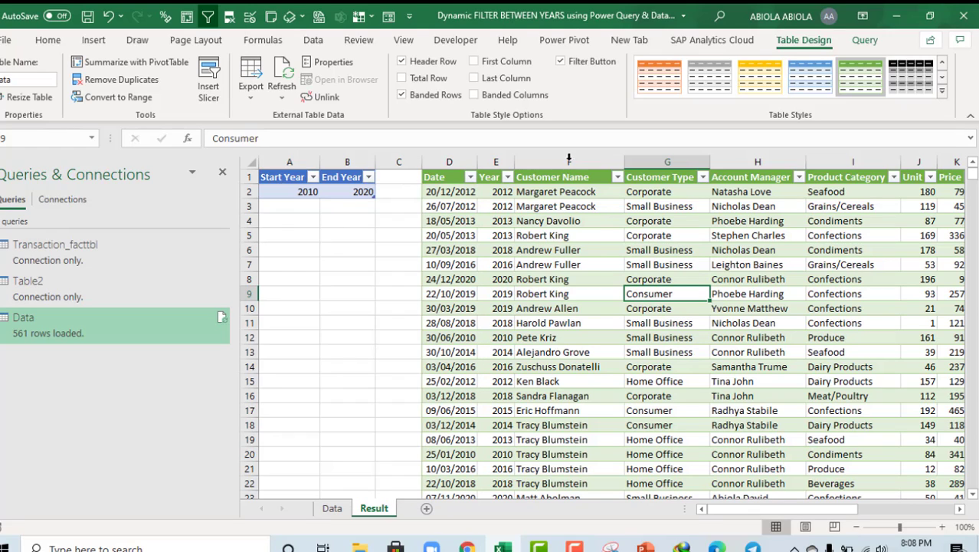
# - Apply currency format to all Sales Amount values with Ctrl+Shift+4
pyautogui.click(552, 189)
pyautogui.hotkey('ctrl', 'Right')
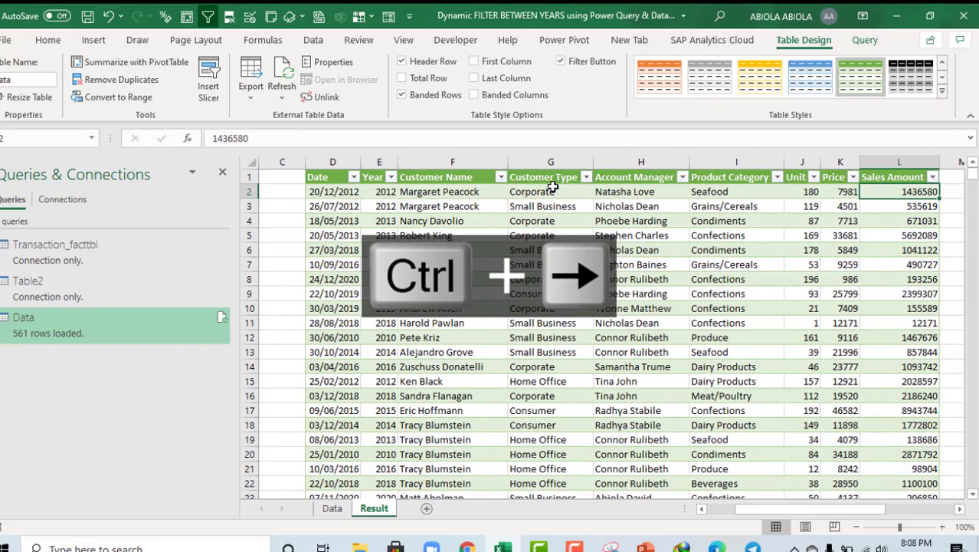
pyautogui.hotkey('ctrl', 'shift', 'Down')
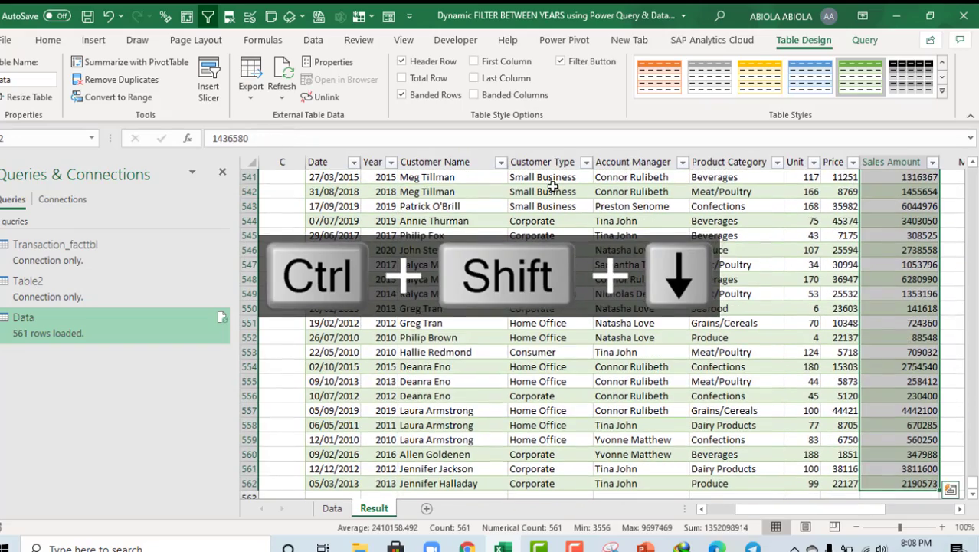
pyautogui.hotkey('ctrl', 'shift', '4')
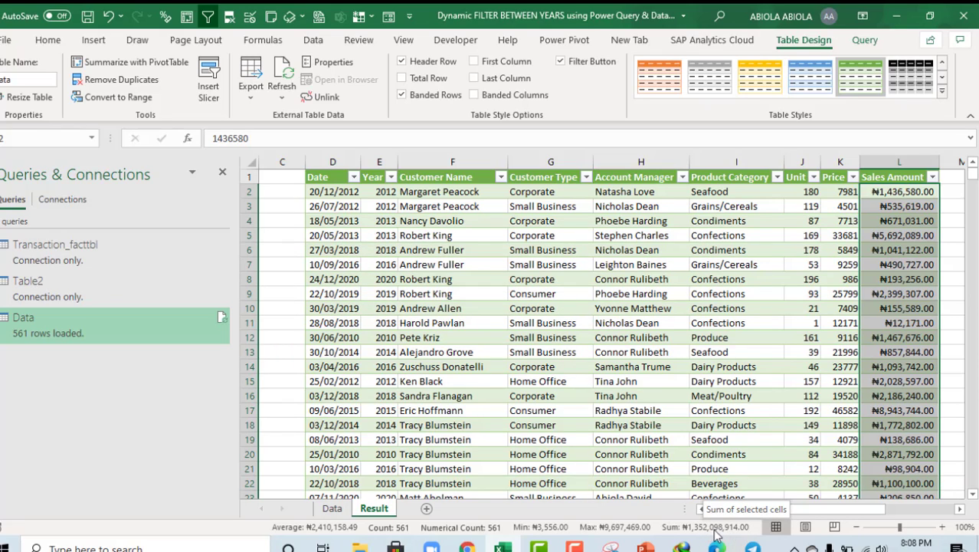
# - Set the Start Year in A2 to 2000
pyautogui.click(467, 322)
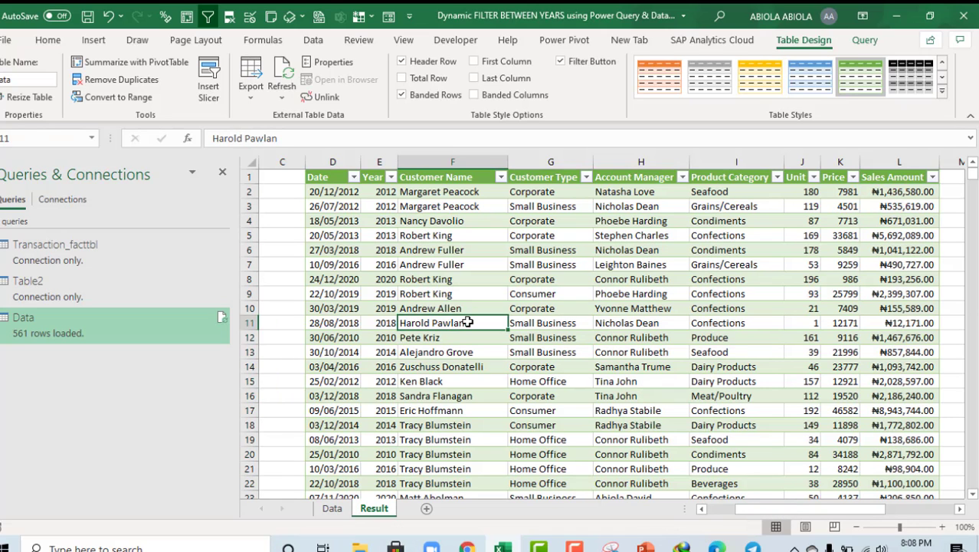
pyautogui.hotkey('ctrl', 'Up')
pyautogui.hotkey('ctrl', 'Left')
pyautogui.hotkey('ctrl', 'Left')
pyautogui.hotkey('ctrl', 'Left')
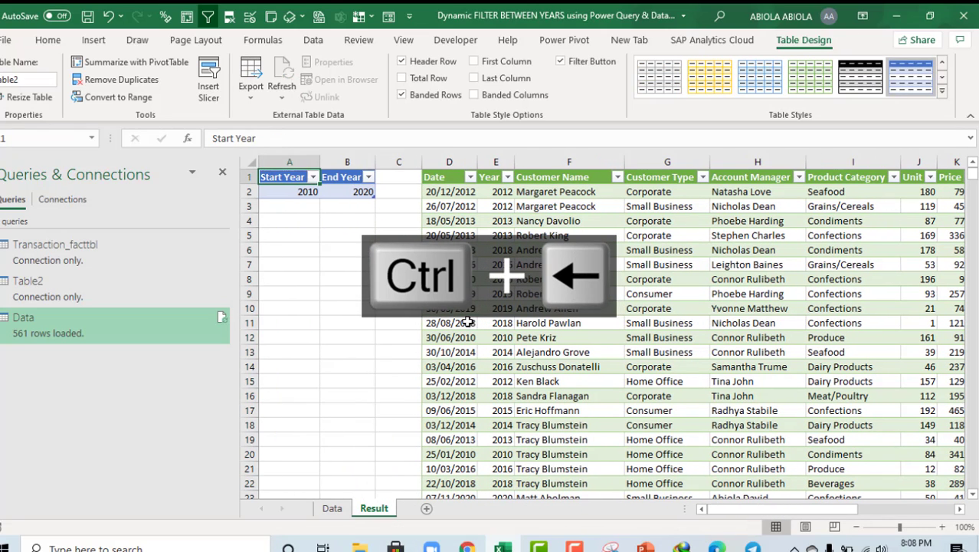
pyautogui.click(285, 190)
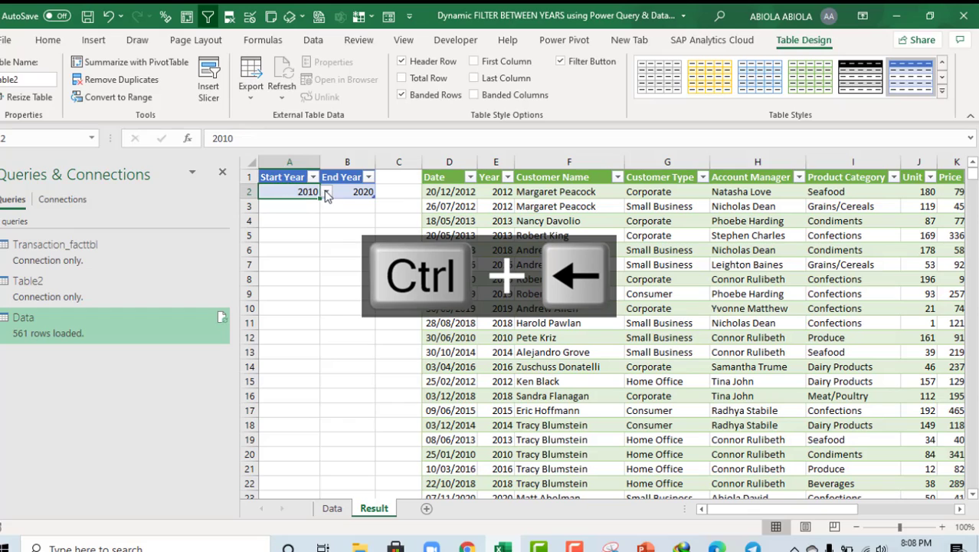
pyautogui.click(325, 192)
pyautogui.moveTo(324, 244); pyautogui.dragTo(324, 221)
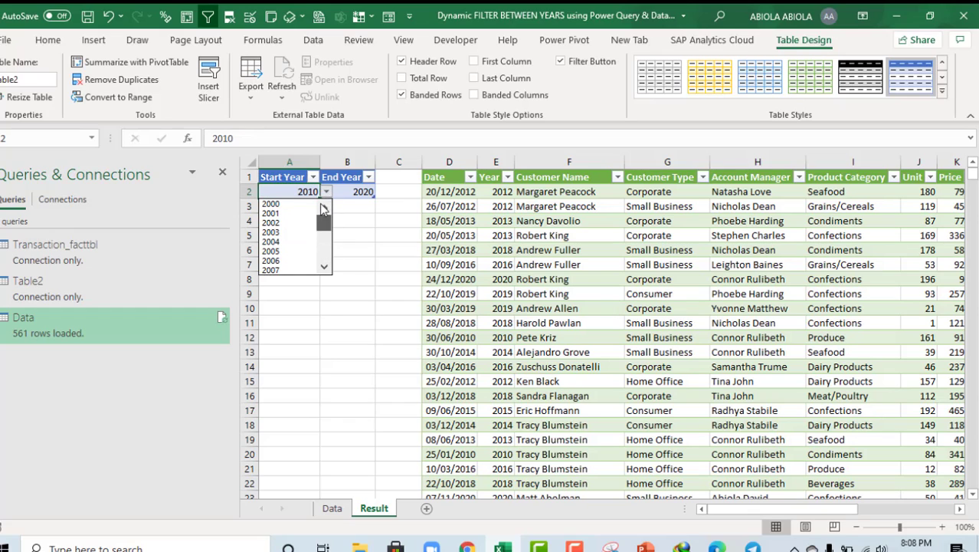
pyautogui.click(282, 206)
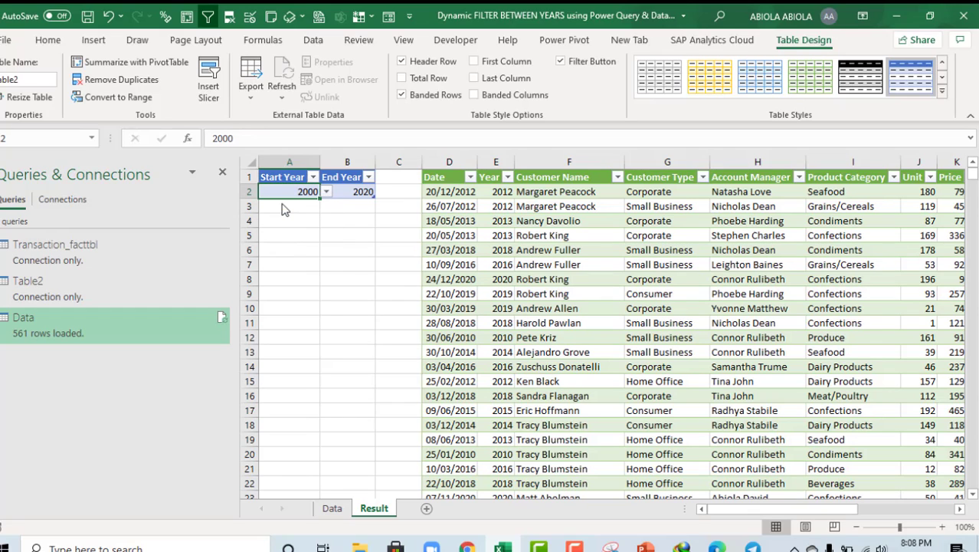
# - Set the End Year in B2 to 2003 and refresh the result table
pyautogui.click(372, 193)
pyautogui.click(381, 192)
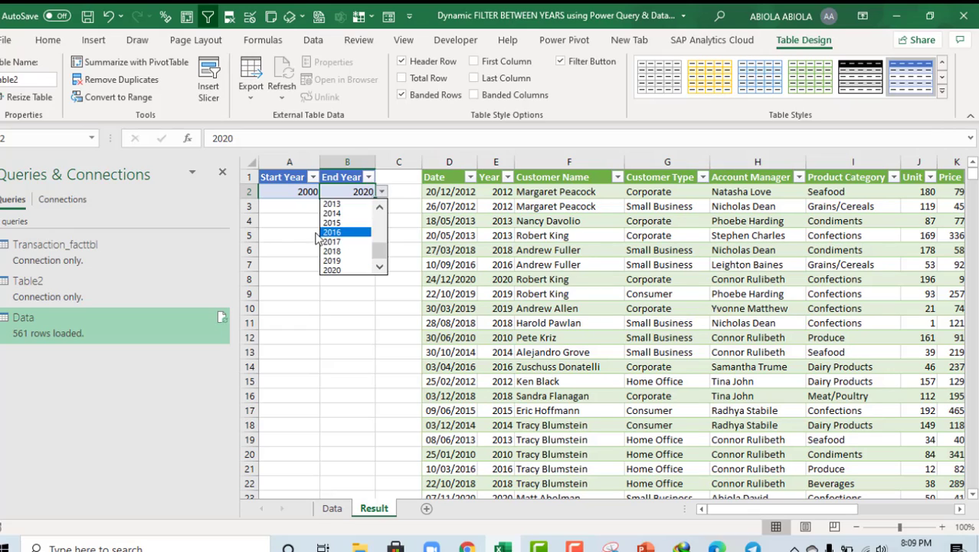
pyautogui.scroll(3, 380, 208)
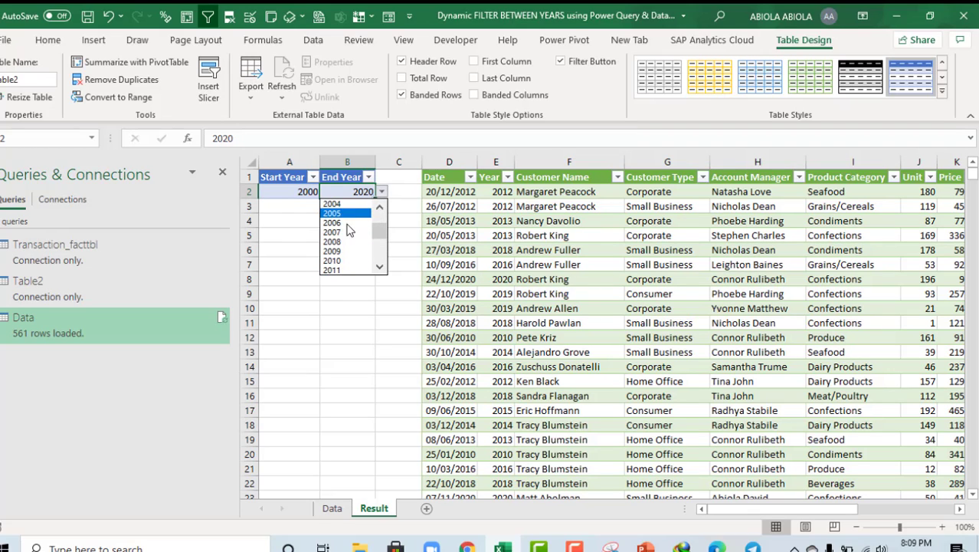
pyautogui.click(381, 213)
pyautogui.click(381, 212)
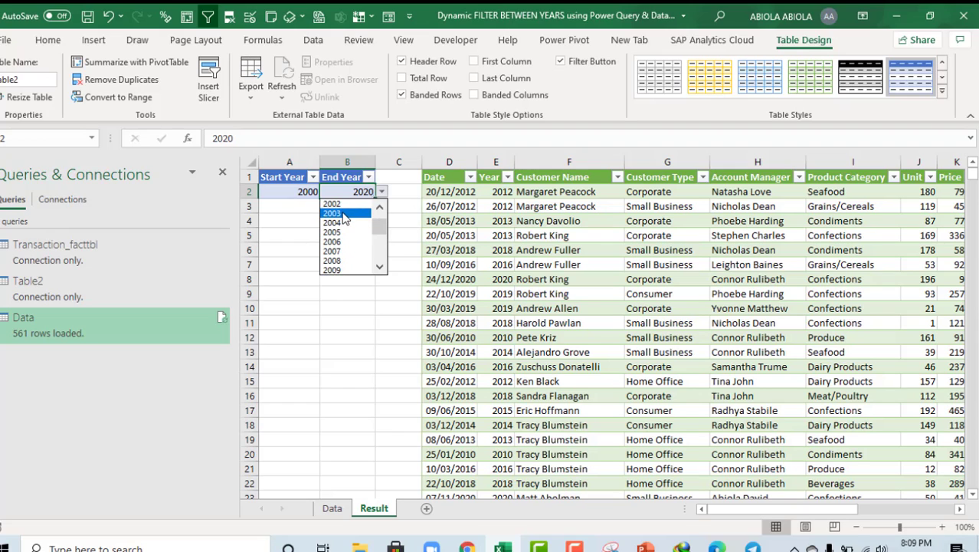
pyautogui.click(343, 215)
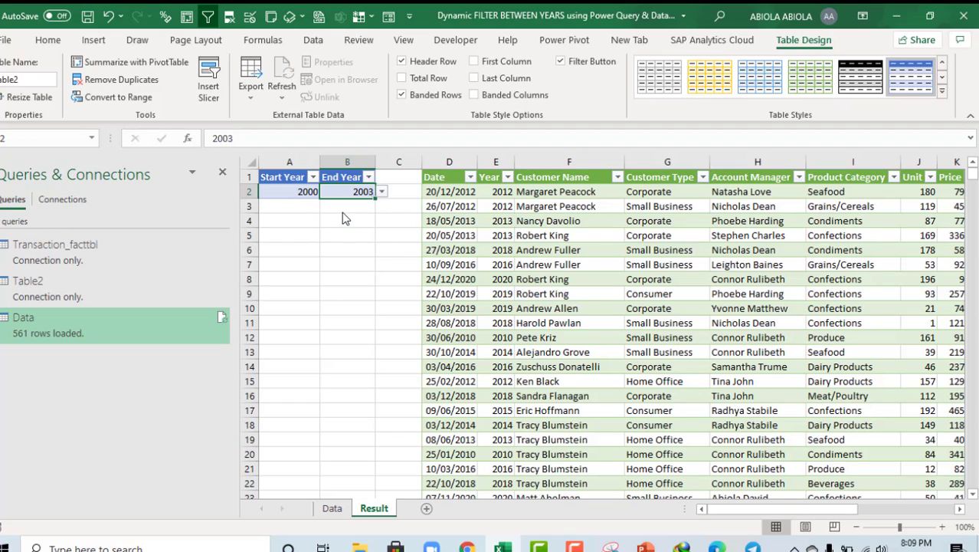
pyautogui.rightClick(529, 206)
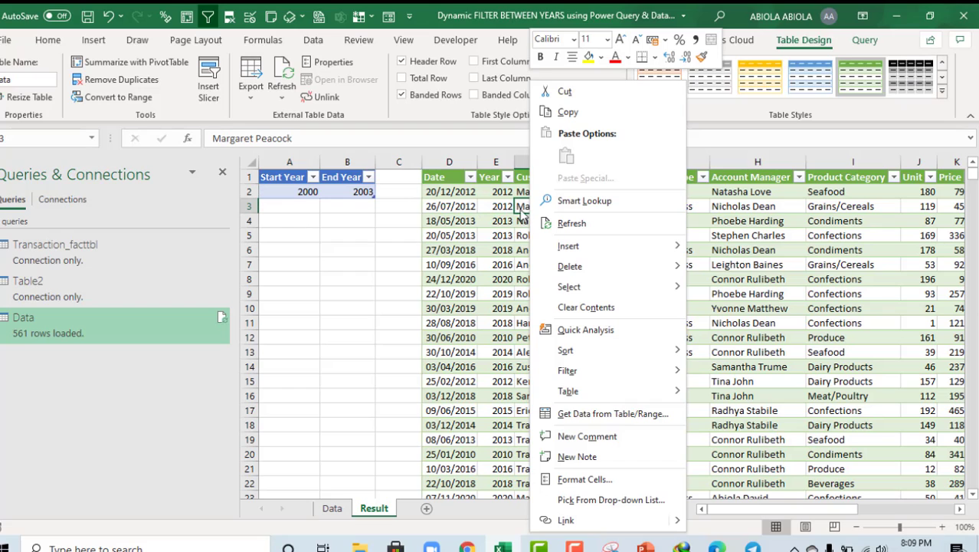
pyautogui.click(571, 223)
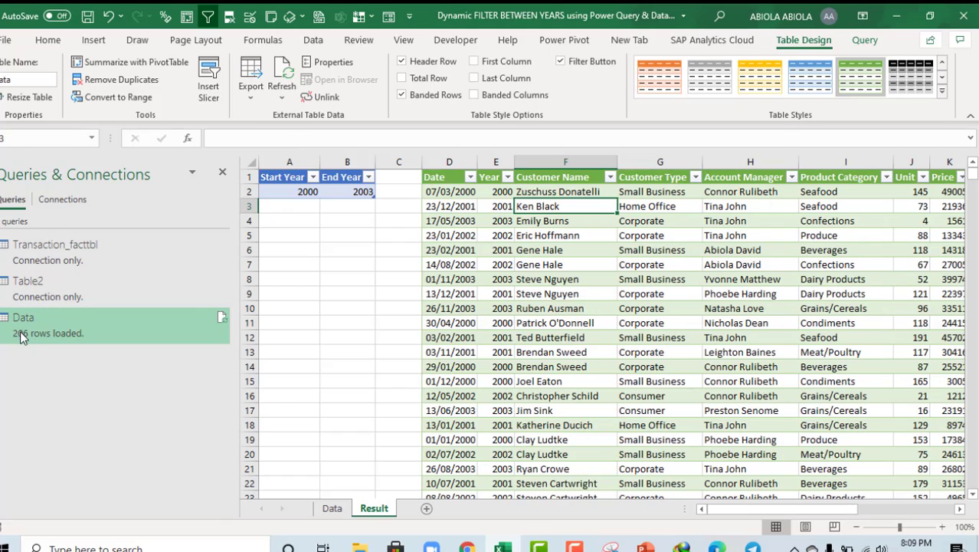
pyautogui.moveTo(32, 331)
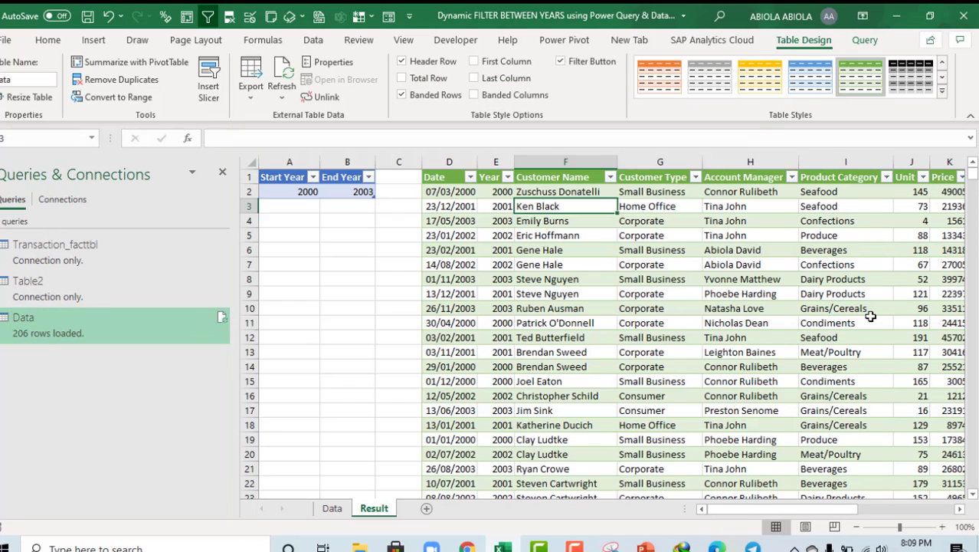
pyautogui.click(866, 320)
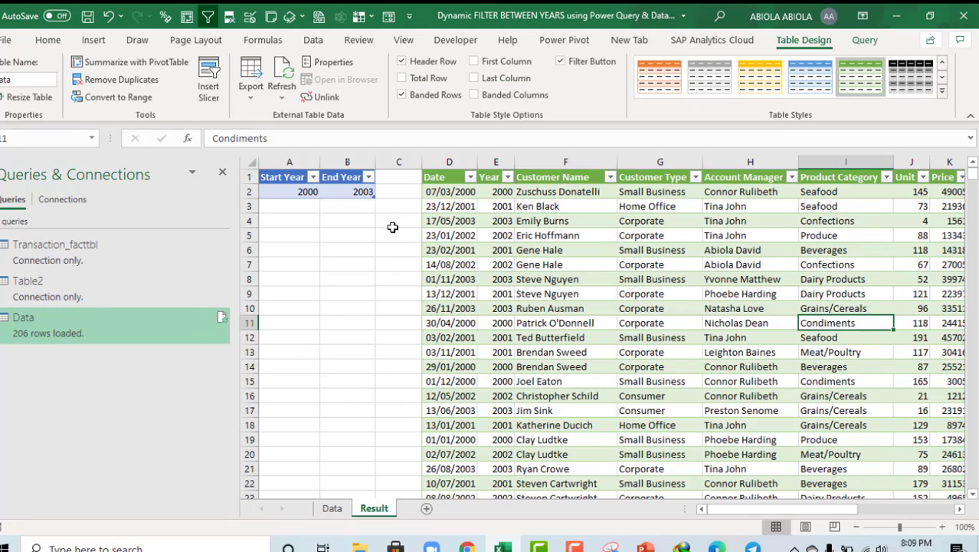
pyautogui.click(469, 178)
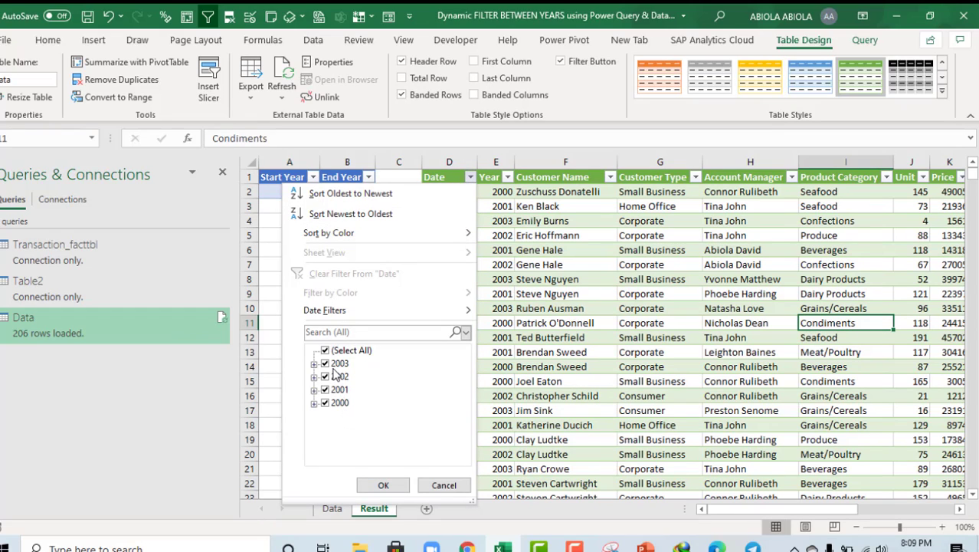
pyautogui.press('Escape')
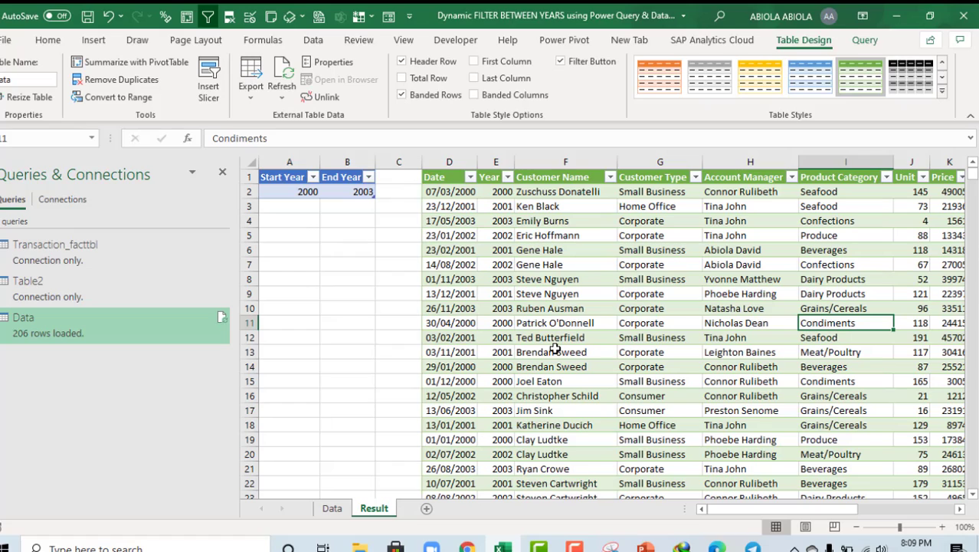